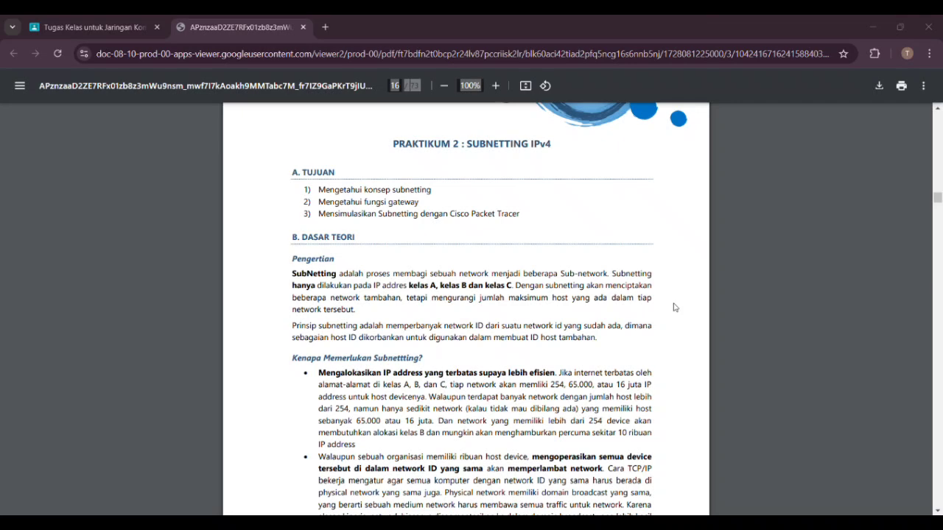
Read the IPv4 subnetting theory and the two-subnet LAB 1 and LAB 2 scenario in the practicum module
{"action": "scroll", "coordinate": [674, 308], "scroll_direction": "down", "scroll_amount": 3}
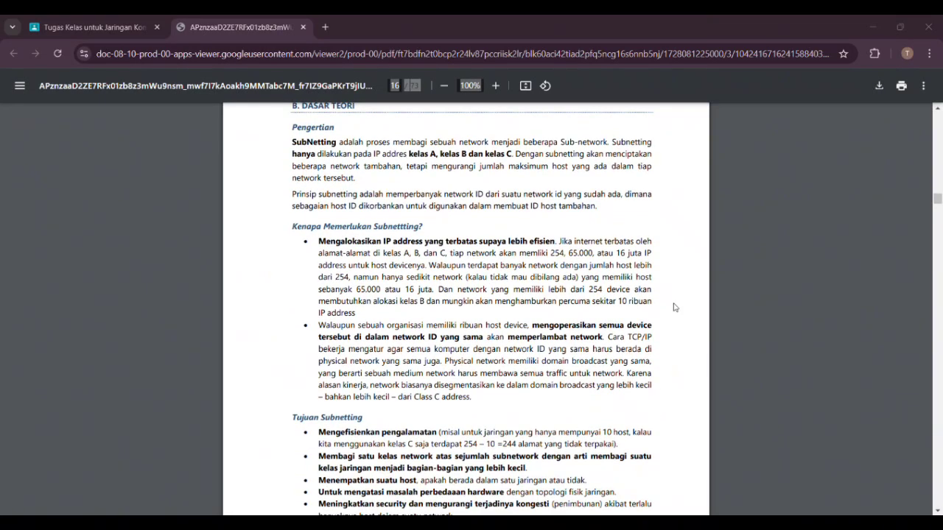
{"action": "scroll", "coordinate": [673, 307], "scroll_direction": "down", "scroll_amount": 3}
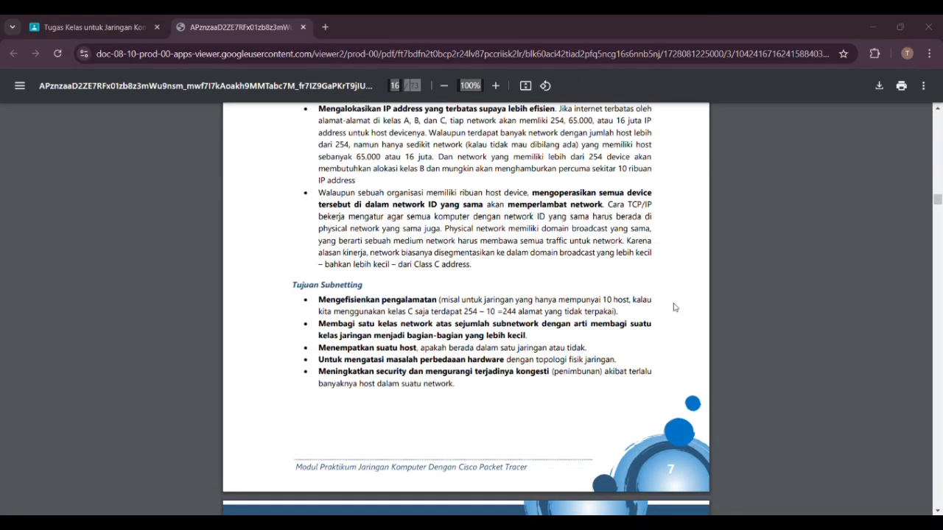
{"action": "scroll", "coordinate": [673, 308], "scroll_direction": "down", "scroll_amount": 1}
{"action": "scroll", "coordinate": [673, 307], "scroll_direction": "down", "scroll_amount": 1}
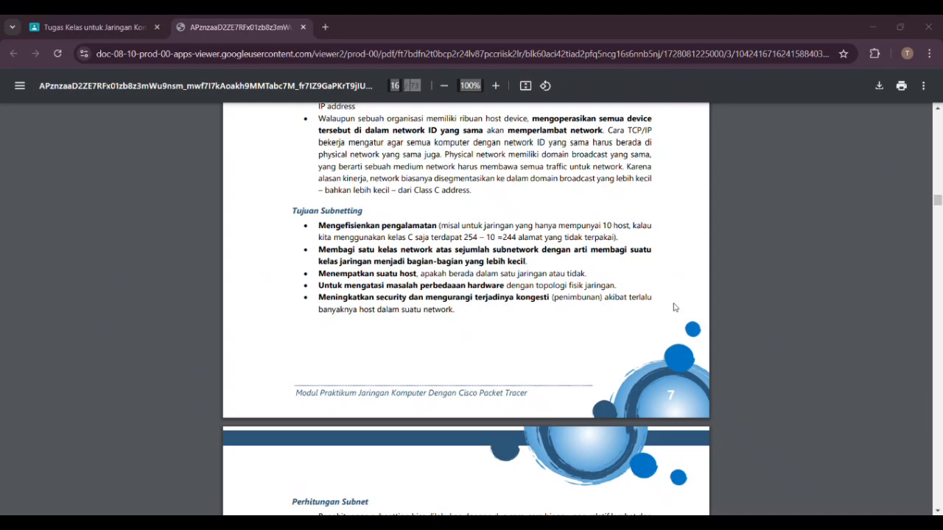
{"action": "scroll", "coordinate": [674, 308], "scroll_direction": "down", "scroll_amount": 20}
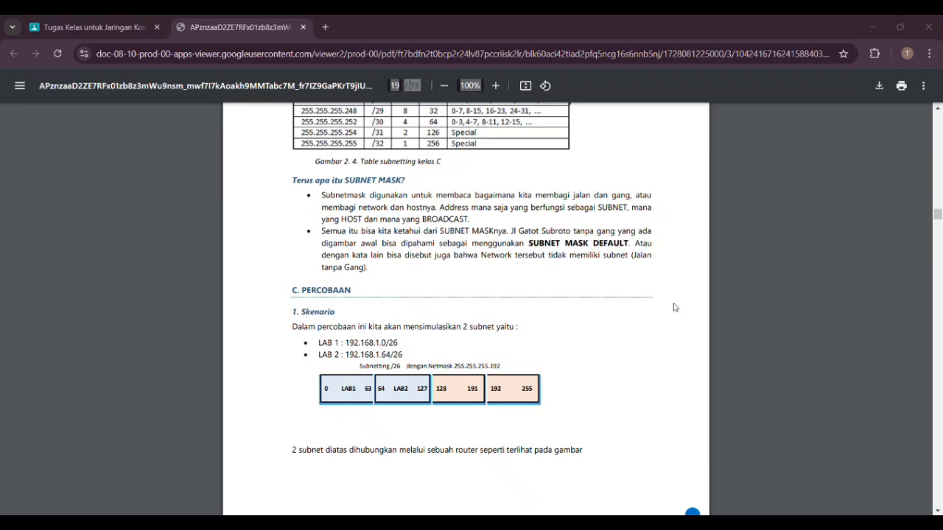
{"action": "scroll", "coordinate": [673, 307], "scroll_direction": "down", "scroll_amount": 1}
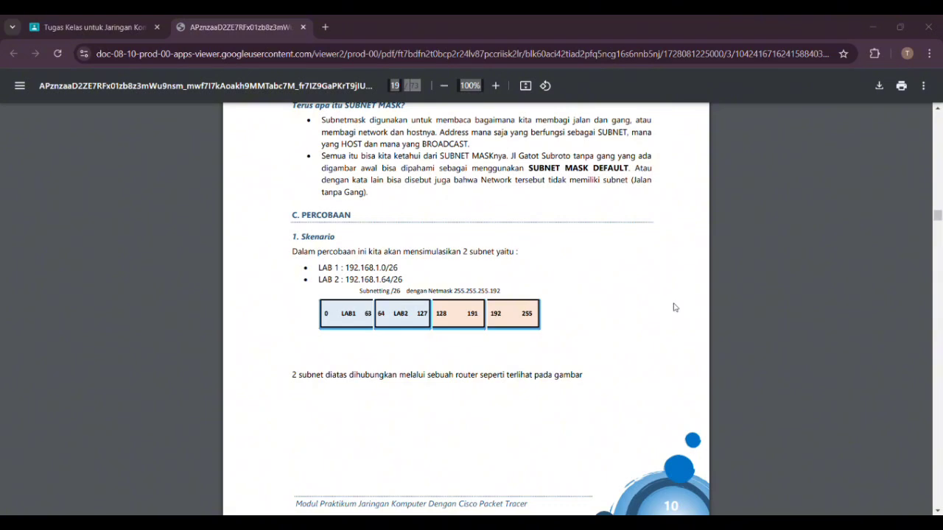
{"action": "scroll", "coordinate": [673, 307], "scroll_direction": "down", "scroll_amount": 1}
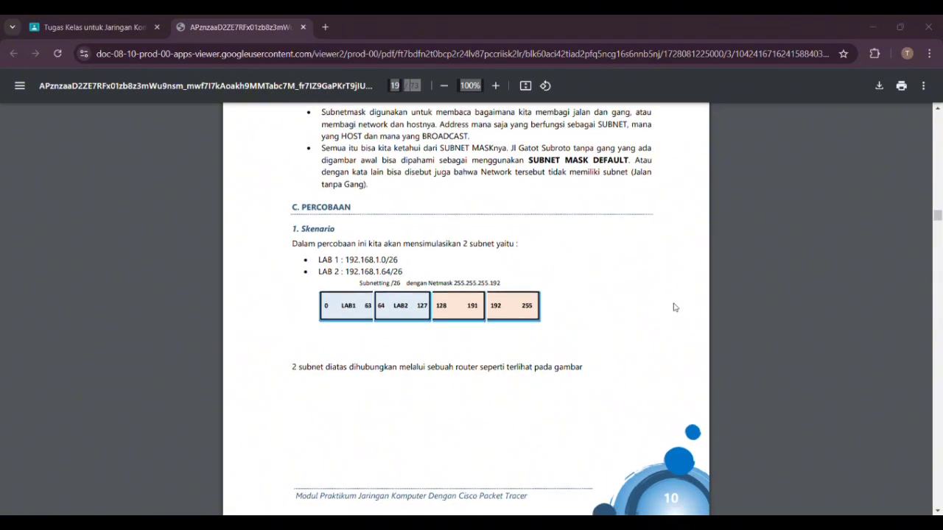
{"action": "scroll", "coordinate": [673, 307], "scroll_direction": "down", "scroll_amount": 1}
{"action": "scroll", "coordinate": [673, 307], "scroll_direction": "down", "scroll_amount": 1}
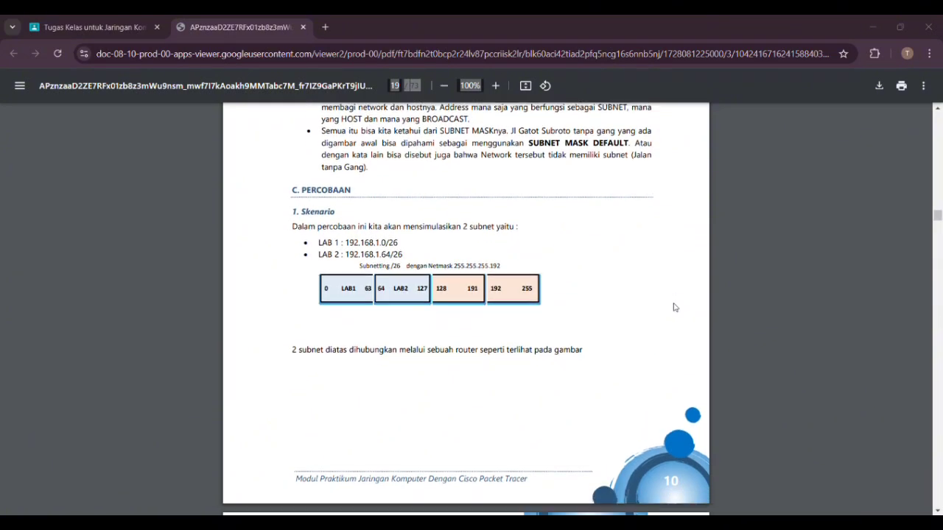
{"action": "scroll", "coordinate": [673, 307], "scroll_direction": "down", "scroll_amount": 2}
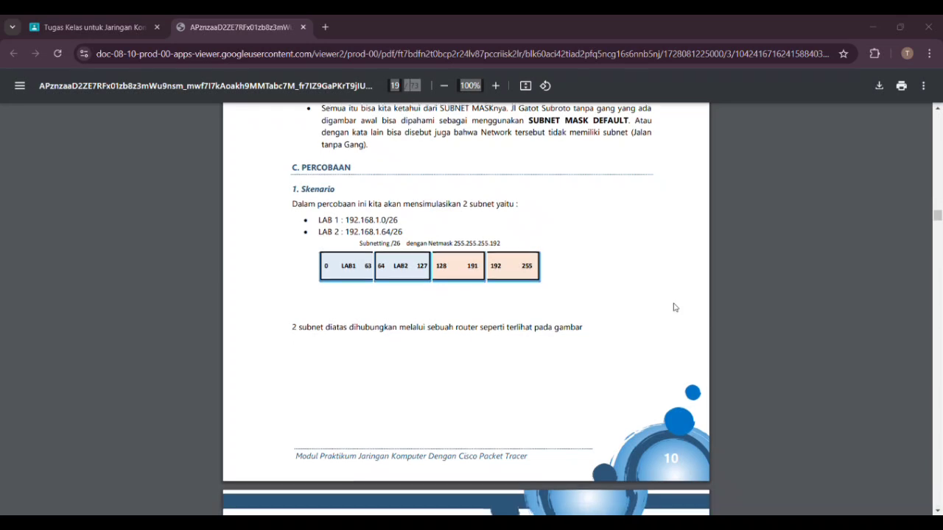
{"action": "scroll", "coordinate": [674, 307], "scroll_direction": "down", "scroll_amount": 1}
{"action": "scroll", "coordinate": [674, 307], "scroll_direction": "down", "scroll_amount": 1}
{"action": "scroll", "coordinate": [674, 307], "scroll_direction": "down", "scroll_amount": 1}
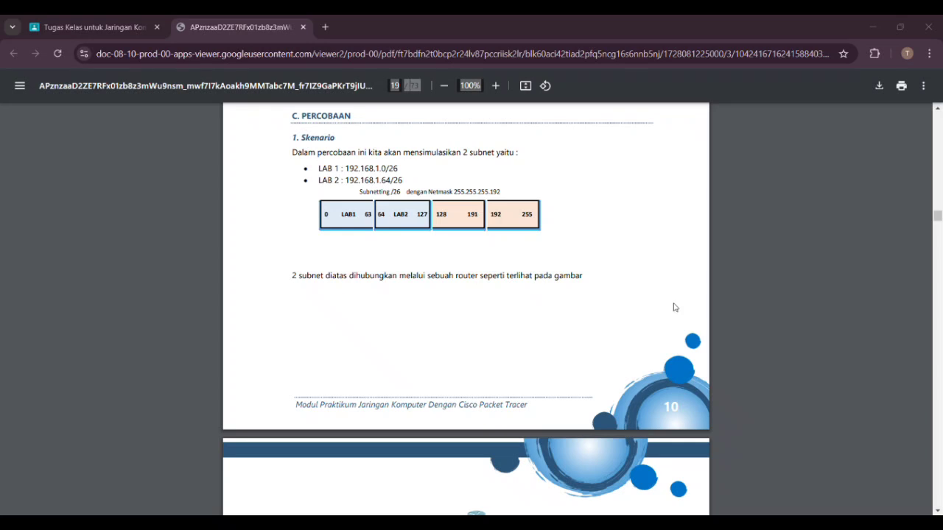
Examine the subnetting topology diagram, its addressing and gateways, and the experiment steps in the module
{"action": "scroll", "coordinate": [674, 307], "scroll_direction": "down", "scroll_amount": 4}
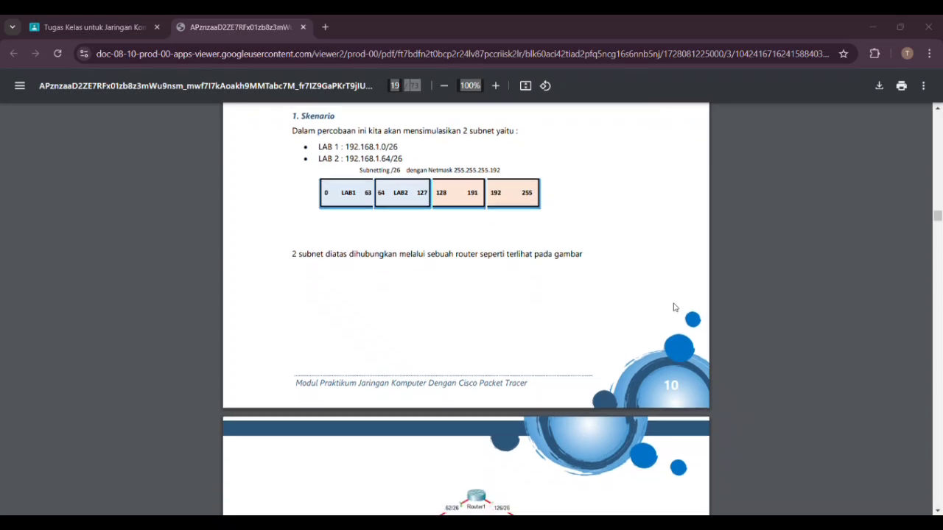
{"action": "scroll", "coordinate": [675, 307], "scroll_direction": "down", "scroll_amount": 2}
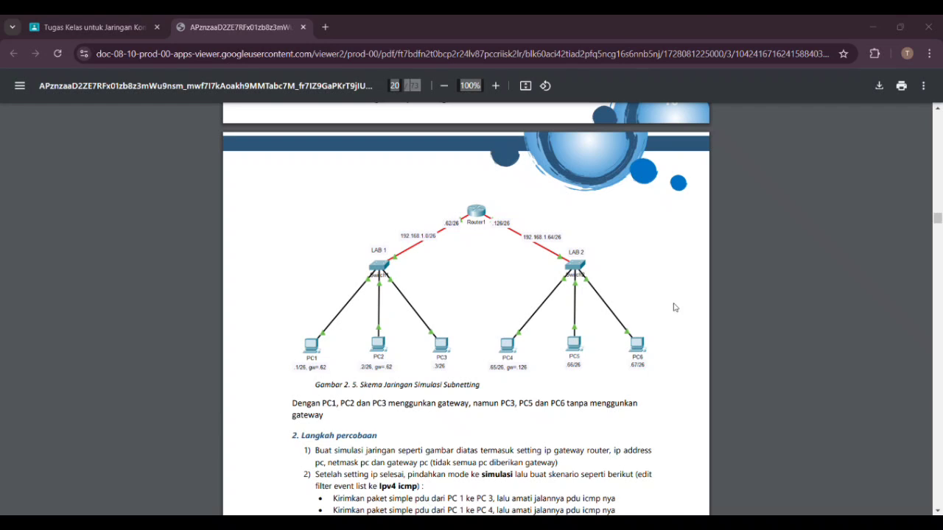
{"action": "scroll", "coordinate": [675, 307], "scroll_direction": "down", "scroll_amount": 1}
{"action": "scroll", "coordinate": [674, 307], "scroll_direction": "up", "scroll_amount": 5}
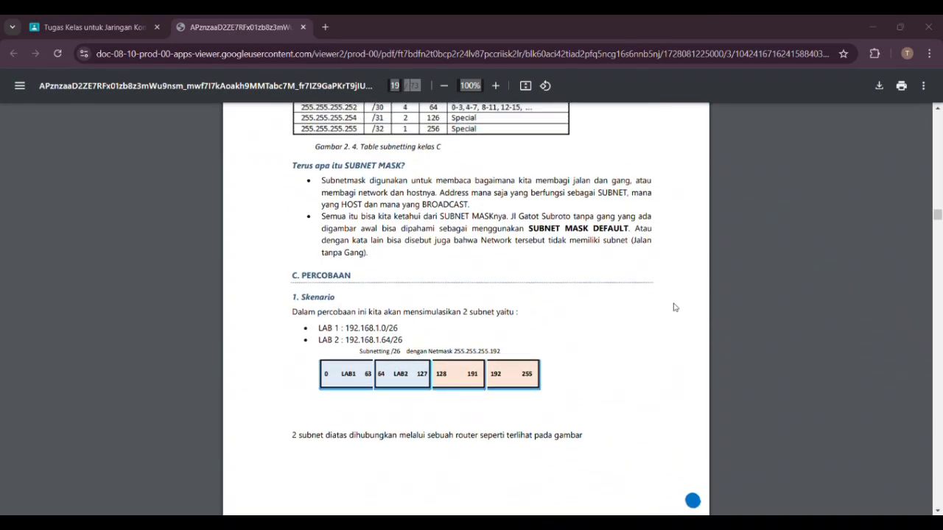
{"action": "scroll", "coordinate": [674, 307], "scroll_direction": "down", "scroll_amount": 5}
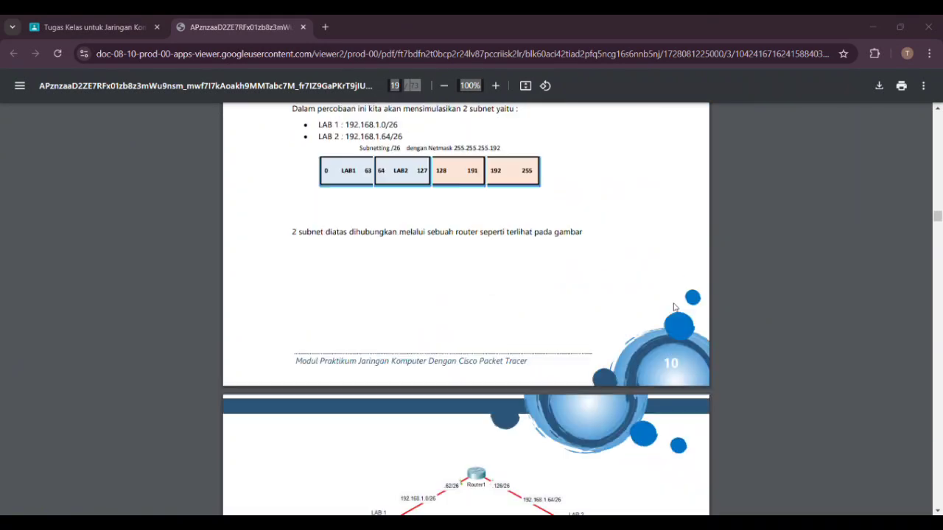
{"action": "scroll", "coordinate": [674, 307], "scroll_direction": "down", "scroll_amount": 3}
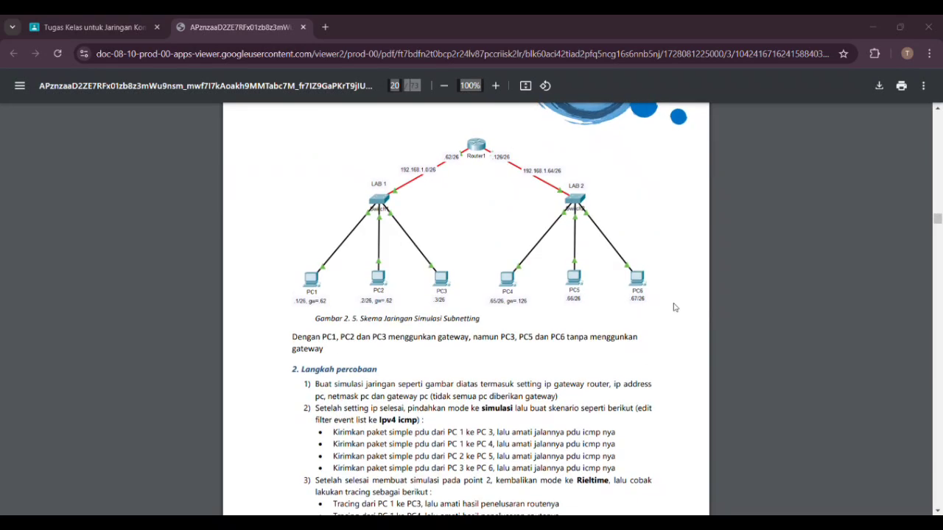
{"action": "scroll", "coordinate": [675, 307], "scroll_direction": "down", "scroll_amount": 1}
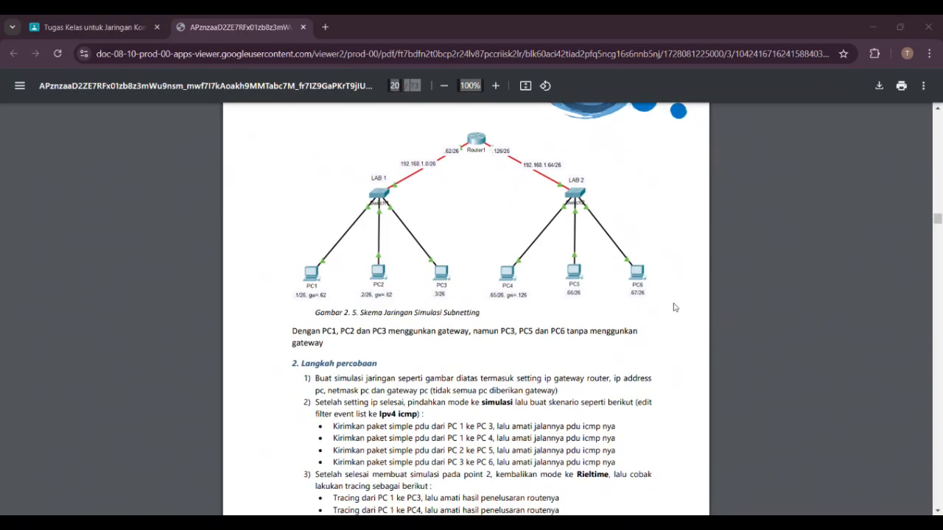
{"action": "scroll", "coordinate": [674, 307], "scroll_direction": "down", "scroll_amount": 1}
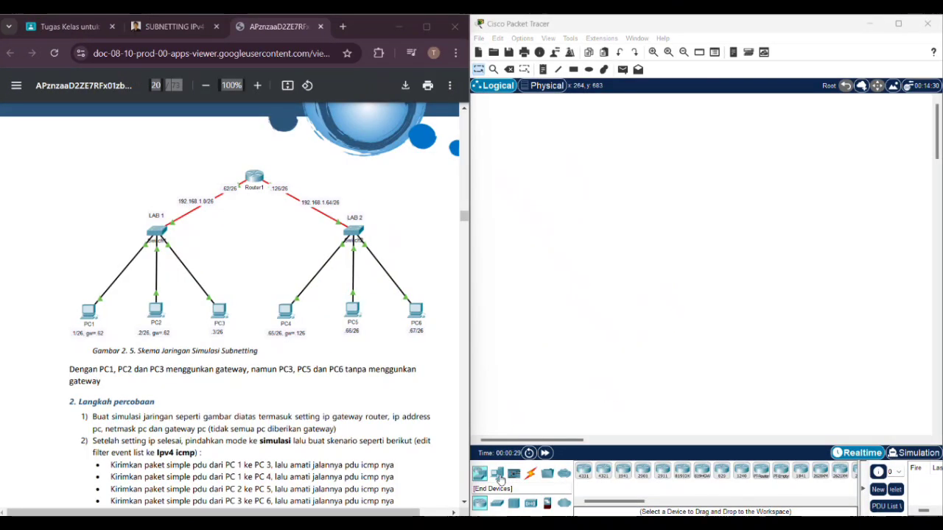
In Cisco Packet Tracer, place a Router-PT in the upper middle of the workspace and two Switch-PT devices side by side below it
{"action": "left_click", "coordinate": [761, 475]}
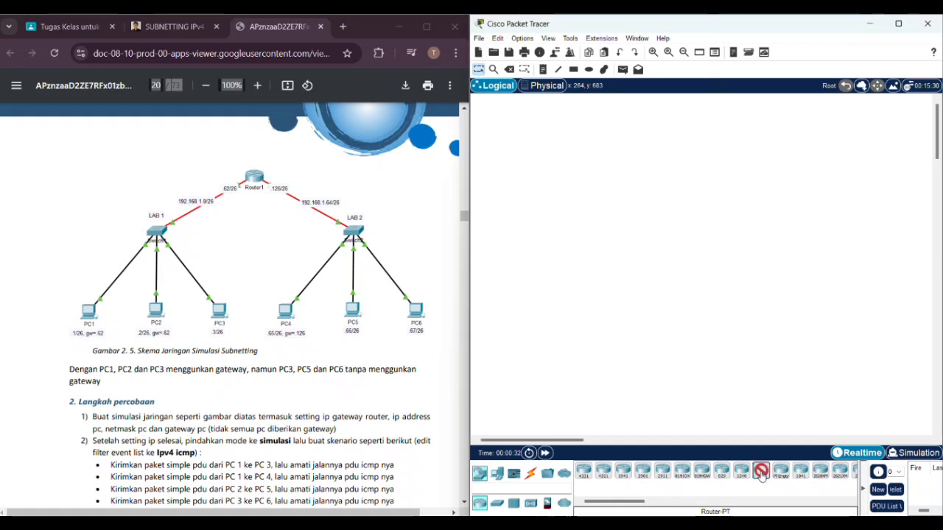
{"action": "left_click", "coordinate": [677, 180]}
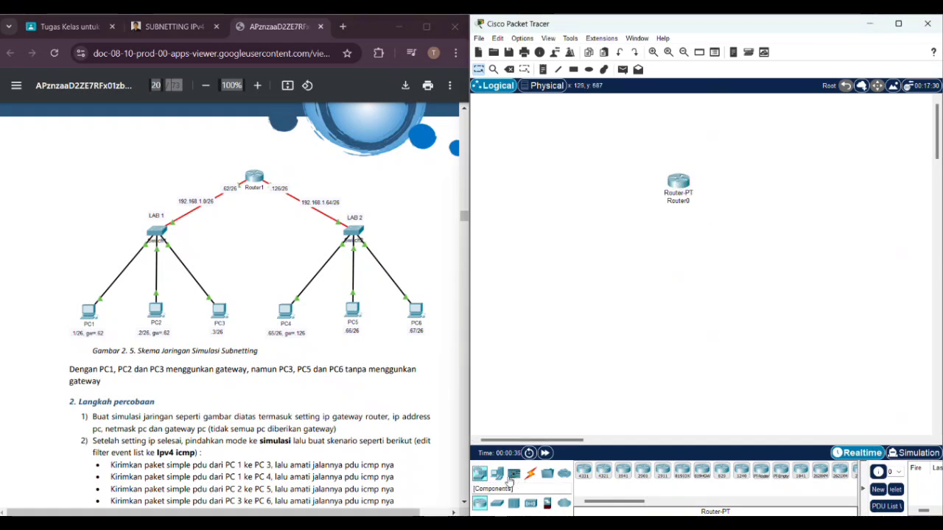
{"action": "left_click", "coordinate": [496, 474]}
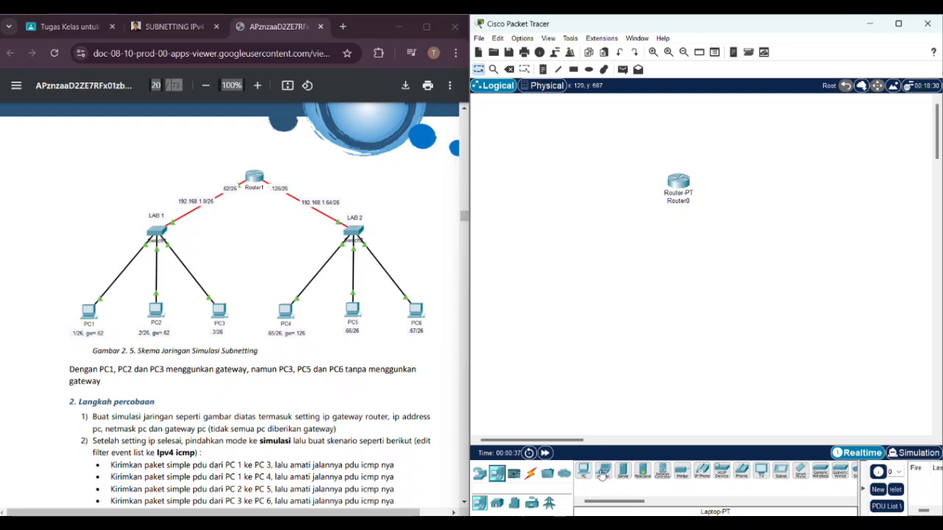
{"action": "left_click", "coordinate": [497, 476]}
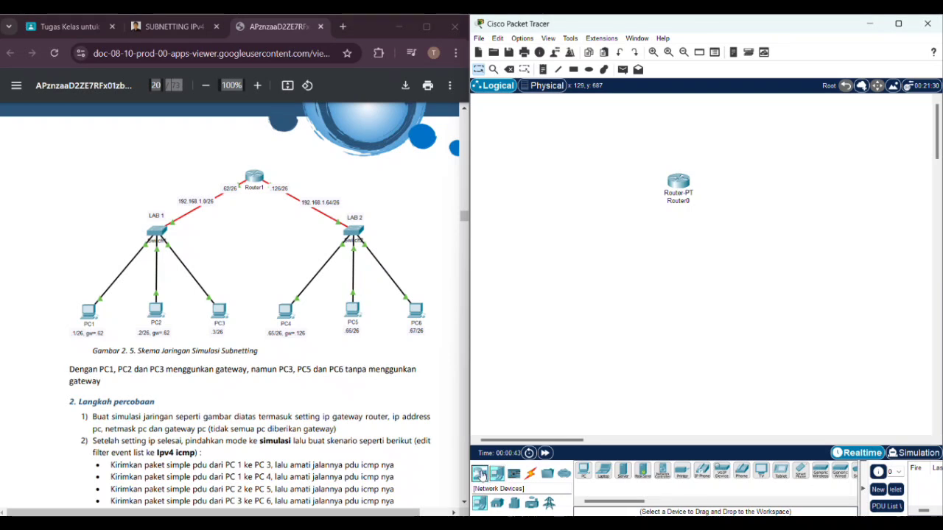
{"action": "left_click", "coordinate": [485, 477]}
{"action": "left_click", "coordinate": [497, 505]}
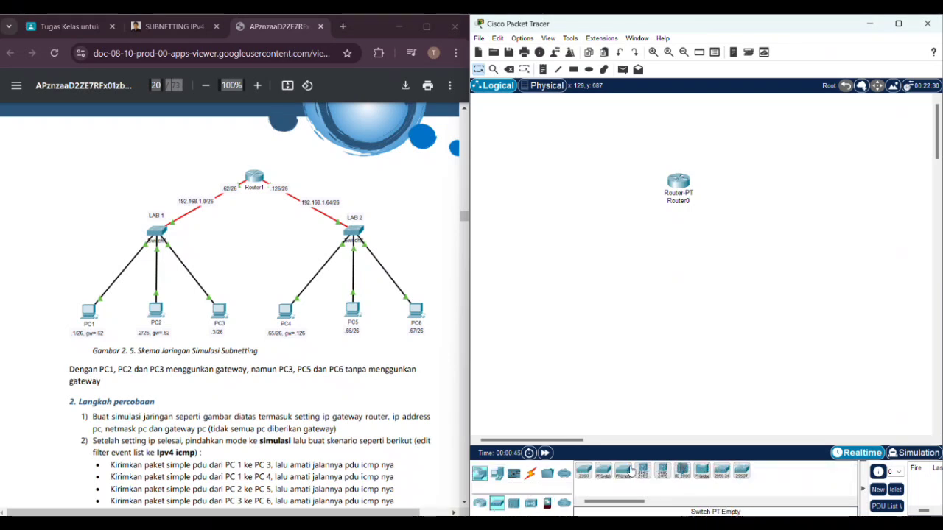
{"action": "left_click_drag", "start_coordinate": [603, 470], "coordinate": [606, 461]}
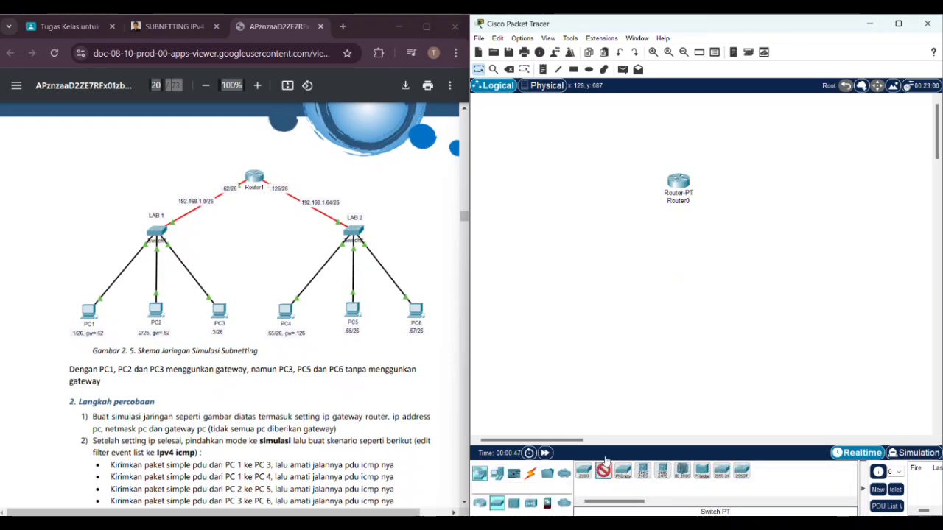
{"action": "left_click", "coordinate": [600, 271]}
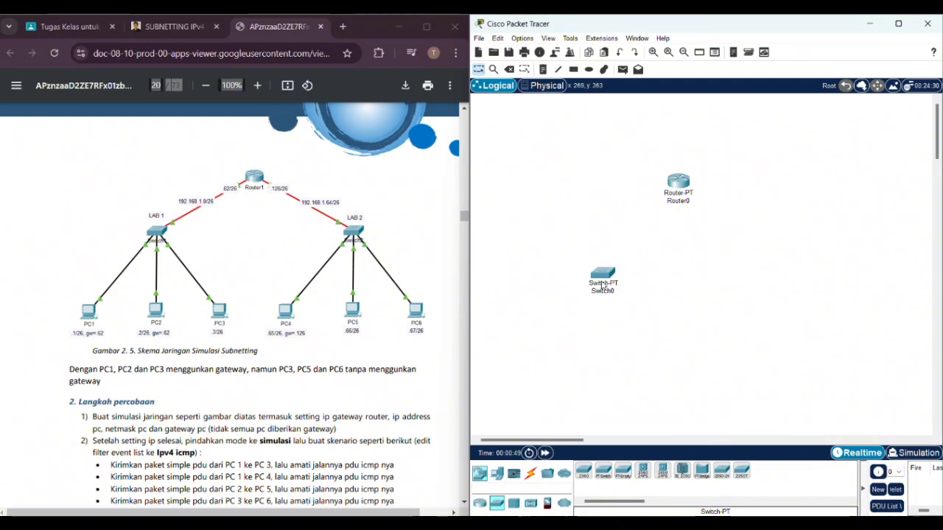
{"action": "left_click", "coordinate": [604, 475]}
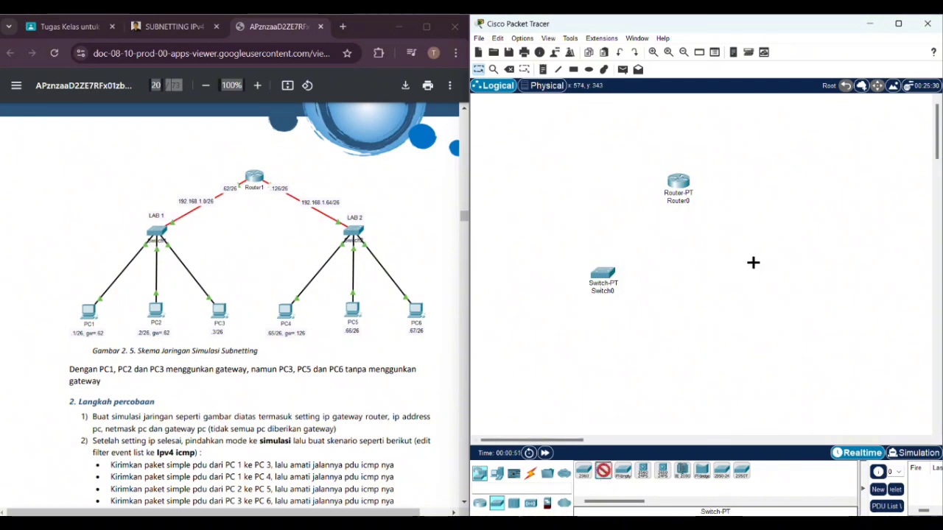
{"action": "left_click", "coordinate": [748, 276]}
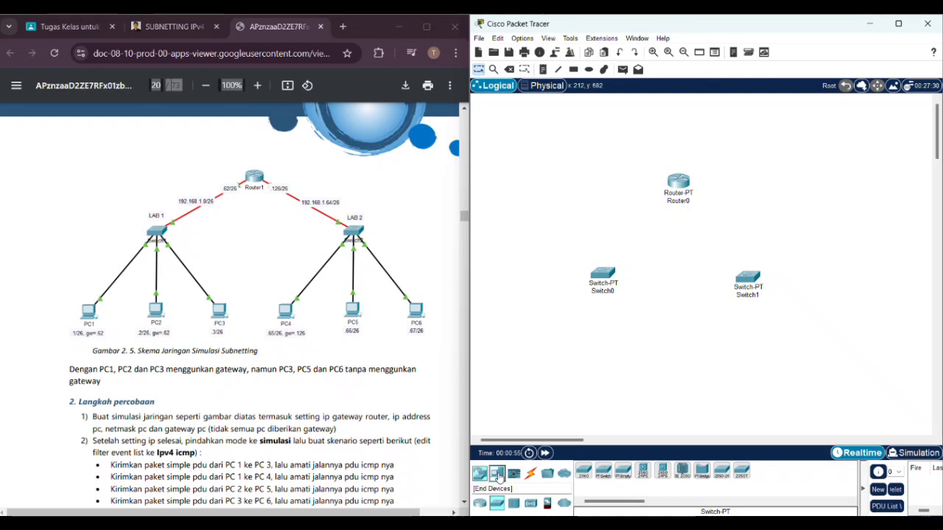
Place three PC-PT devices in a row below Switch0 and adjust the spacing of the second and third
{"action": "left_click", "coordinate": [498, 475]}
{"action": "left_click", "coordinate": [582, 472]}
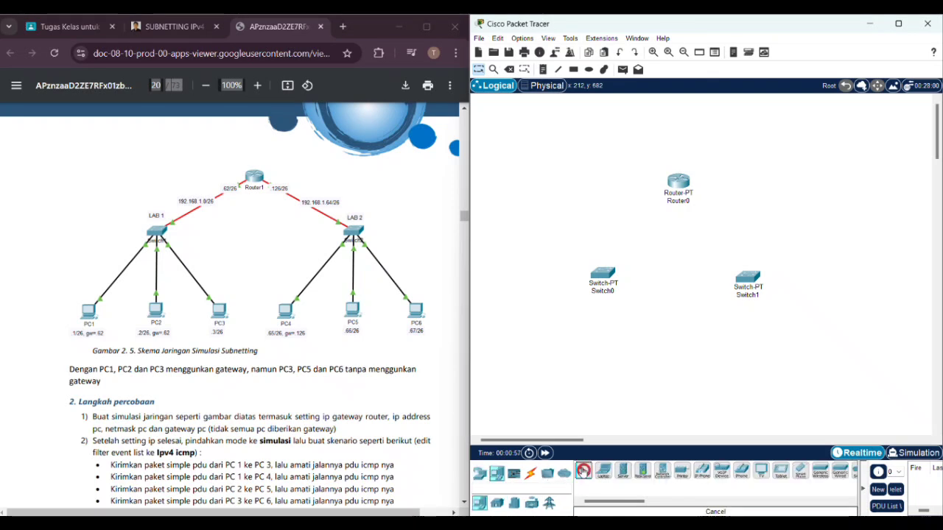
{"action": "left_click", "coordinate": [526, 373]}
{"action": "left_click", "coordinate": [582, 471]}
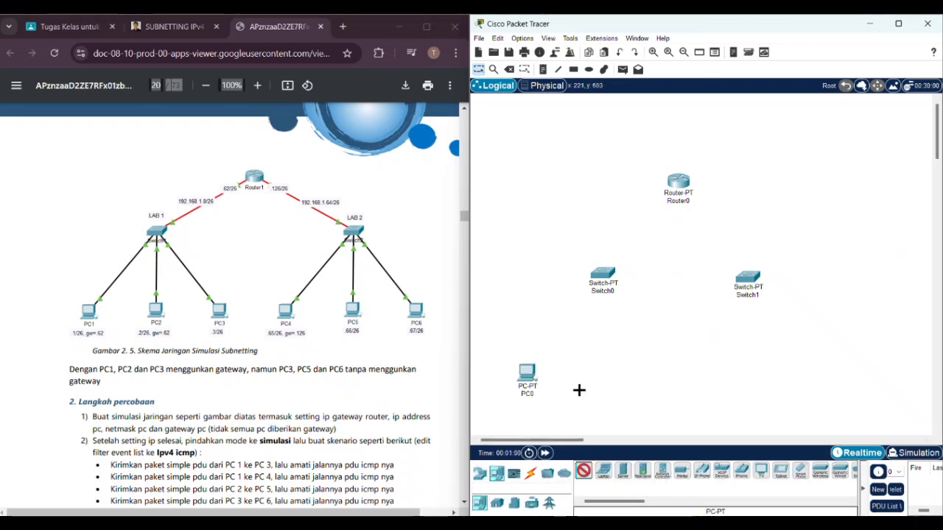
{"action": "left_click", "coordinate": [603, 377]}
{"action": "left_click", "coordinate": [583, 471]}
{"action": "left_click", "coordinate": [661, 380]}
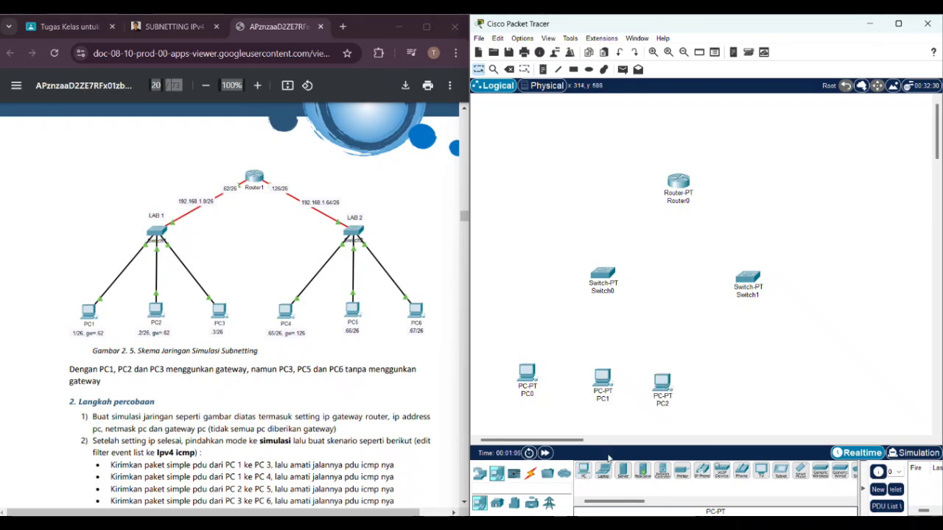
{"action": "left_click_drag", "start_coordinate": [602, 377], "coordinate": [590, 379]}
{"action": "left_click_drag", "start_coordinate": [661, 380], "coordinate": [652, 381]}
Place three more PC-PT devices in an evenly spaced row below Switch1
{"action": "left_click", "coordinate": [582, 471]}
{"action": "left_click", "coordinate": [707, 373]}
{"action": "left_click", "coordinate": [582, 471]}
{"action": "left_click", "coordinate": [757, 371]}
{"action": "left_click", "coordinate": [582, 471]}
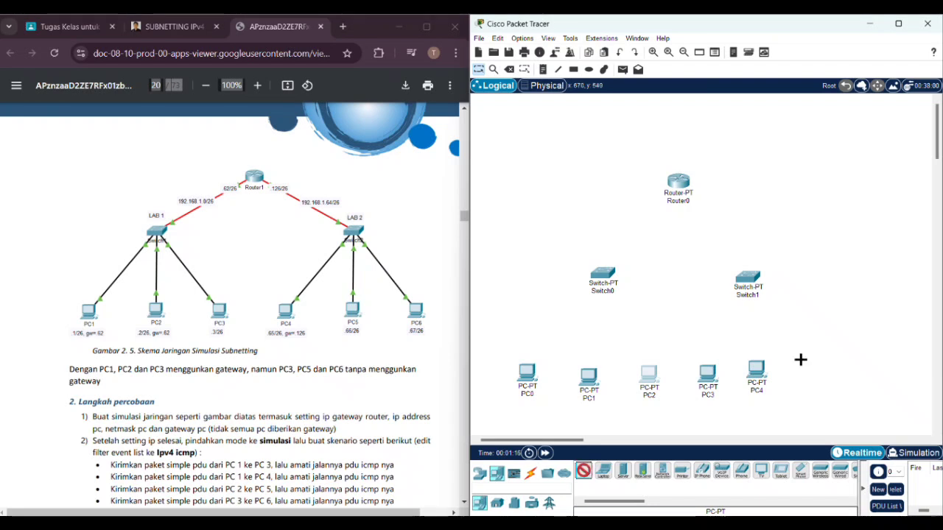
{"action": "left_click", "coordinate": [808, 368]}
{"action": "left_click_drag", "start_coordinate": [760, 372], "coordinate": [811, 370]}
Connect PC0, PC1 and PC2 to Switch0 using the automatic connection type
{"action": "left_click", "coordinate": [530, 474]}
{"action": "left_click", "coordinate": [583, 471]}
{"action": "left_click", "coordinate": [527, 371]}
{"action": "left_click", "coordinate": [588, 278]}
{"action": "left_click", "coordinate": [583, 472]}
{"action": "left_click", "coordinate": [589, 377]}
{"action": "left_click", "coordinate": [600, 281]}
{"action": "left_click", "coordinate": [648, 374]}
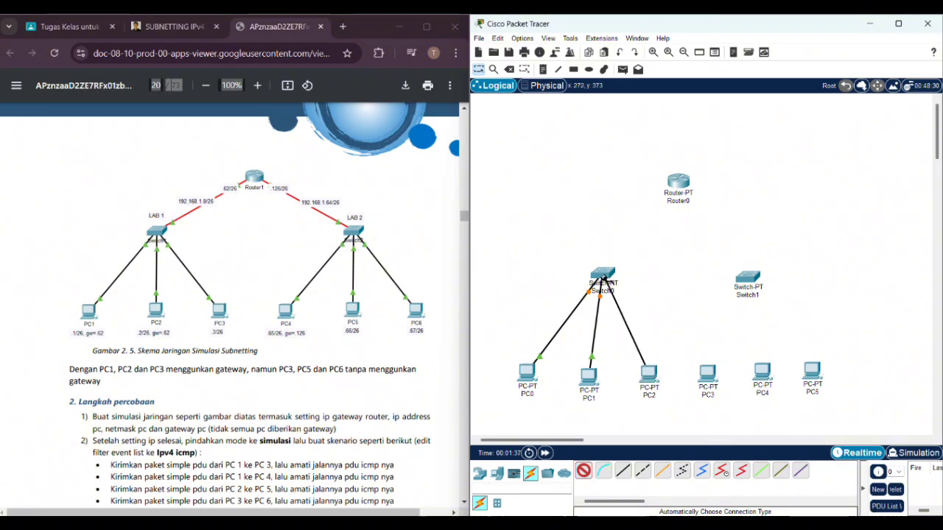
{"action": "left_click", "coordinate": [603, 282]}
Connect PC3, PC4 and PC5 to Switch1 using the automatic connection type
{"action": "left_click", "coordinate": [582, 471]}
{"action": "left_click", "coordinate": [710, 371]}
{"action": "left_click", "coordinate": [747, 280]}
{"action": "left_click", "coordinate": [582, 471]}
{"action": "left_click", "coordinate": [763, 371]}
{"action": "left_click", "coordinate": [748, 281]}
{"action": "left_click", "coordinate": [583, 472]}
{"action": "left_click", "coordinate": [812, 371]}
{"action": "left_click", "coordinate": [750, 281]}
Link both Switch0 and Switch1 to Router0 with automatically chosen cables
{"action": "left_click", "coordinate": [583, 472]}
{"action": "left_click", "coordinate": [602, 278]}
{"action": "left_click", "coordinate": [676, 183]}
{"action": "left_click", "coordinate": [583, 472]}
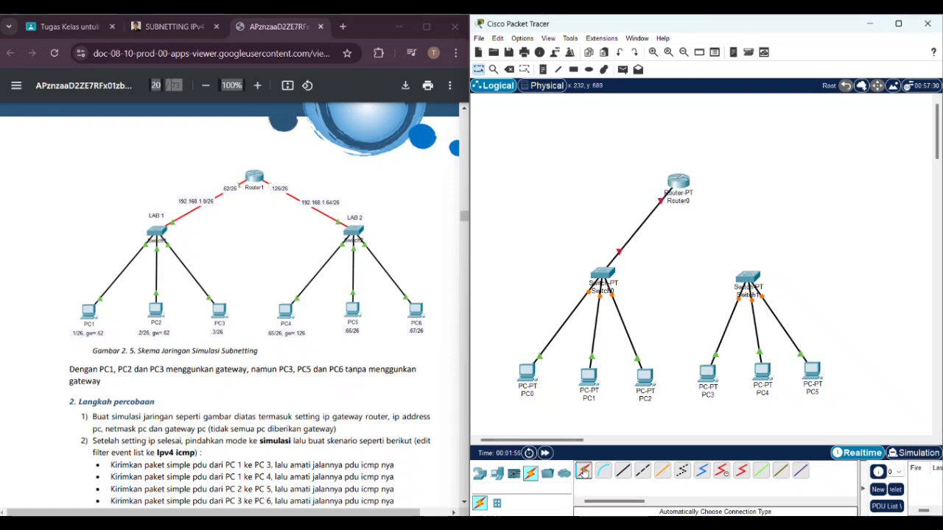
{"action": "left_click", "coordinate": [745, 277]}
{"action": "left_click", "coordinate": [678, 180]}
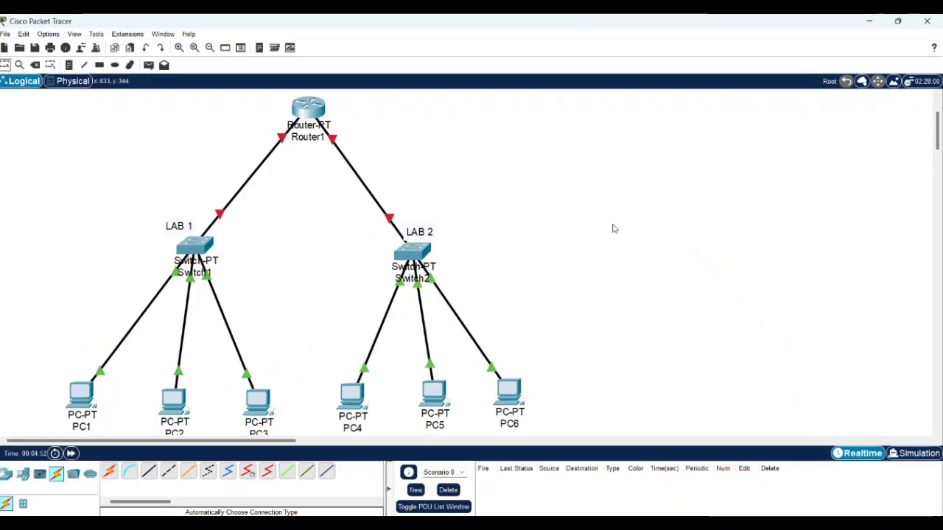
Give PC1 the static IPv4 address 192.168.1.1 with subnet mask 255.255.255.192
{"action": "scroll", "coordinate": [613, 228], "scroll_direction": "down", "scroll_amount": 1}
{"action": "scroll", "coordinate": [613, 228], "scroll_direction": "up", "scroll_amount": 1}
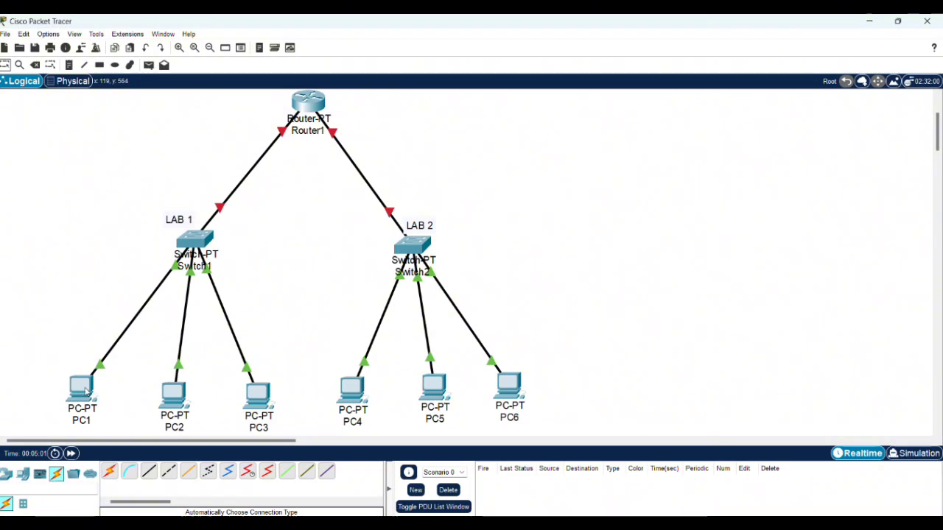
{"action": "left_click", "coordinate": [83, 389]}
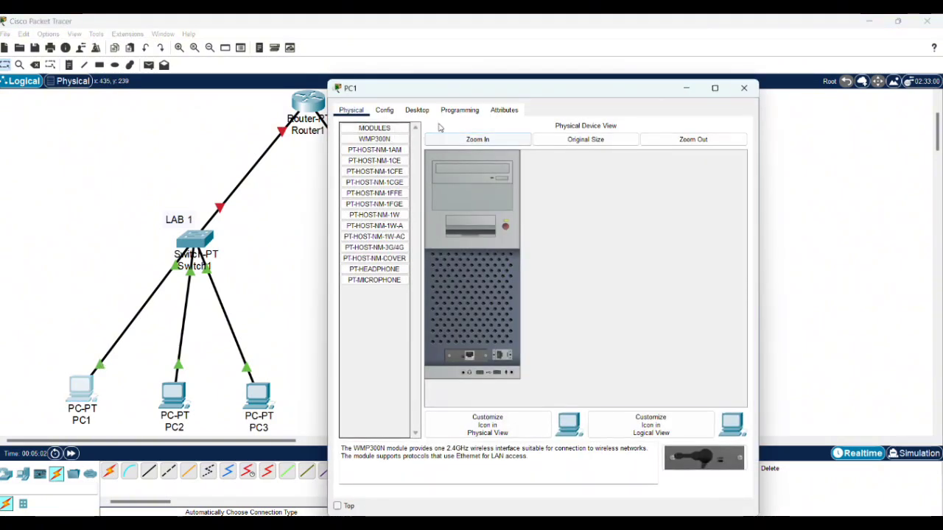
{"action": "left_click", "coordinate": [417, 109]}
{"action": "left_click", "coordinate": [397, 152]}
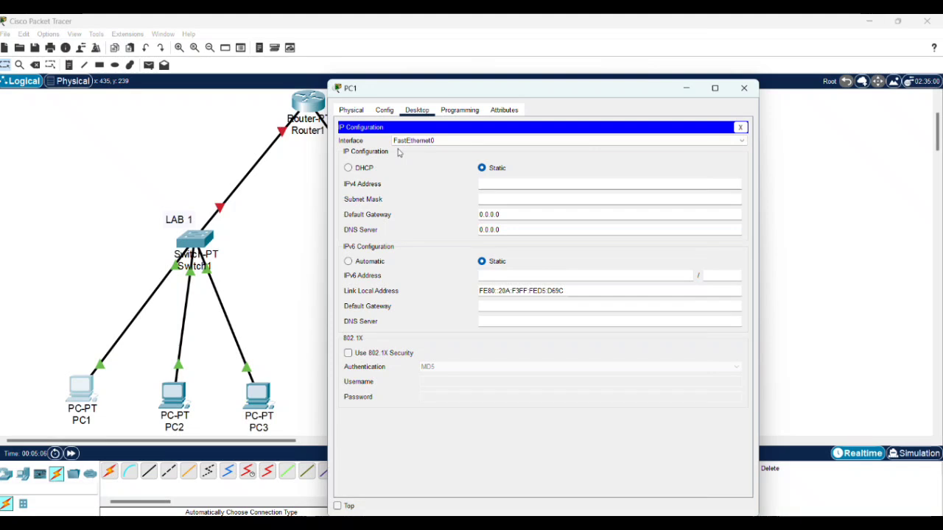
{"action": "type", "text": "192.168."}
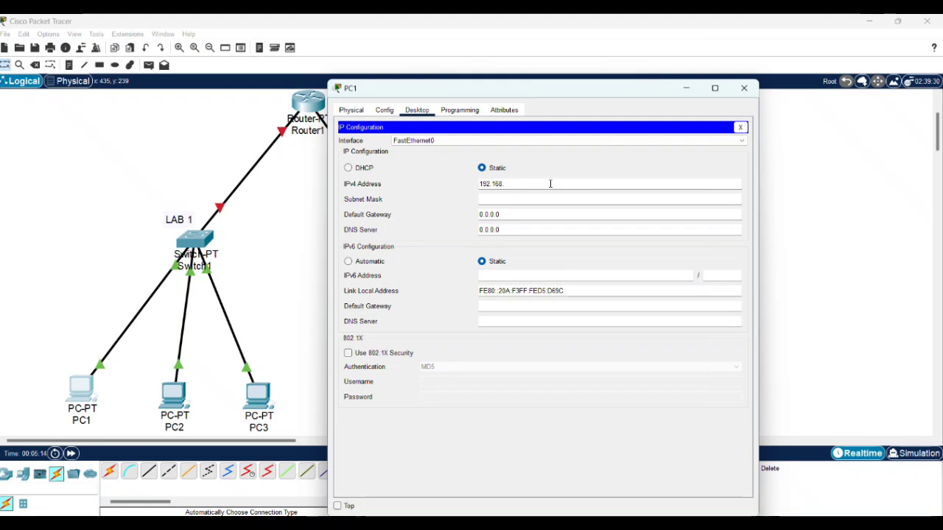
{"action": "type", "text": "1.1"}
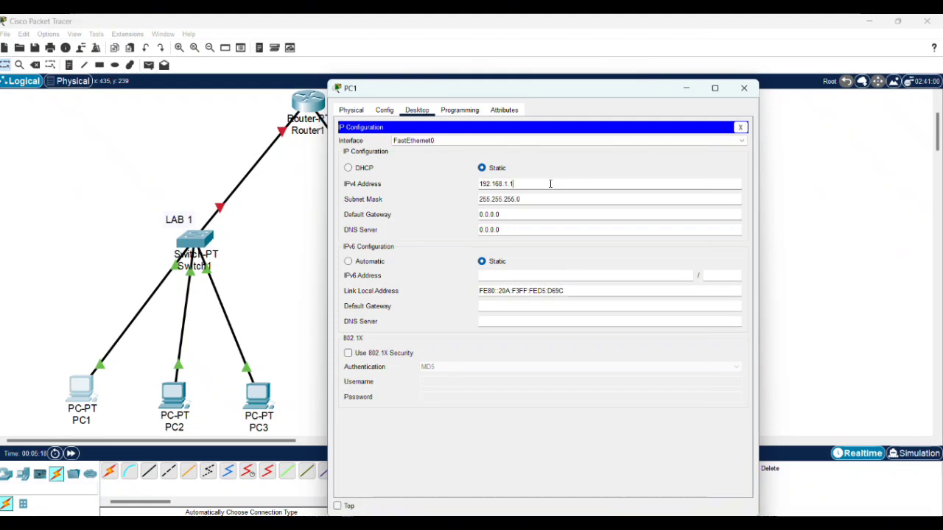
{"action": "left_click", "coordinate": [529, 197]}
{"action": "key", "text": "BackSpace"}
{"action": "type", "text": "192"}
Set PC1's IPv4 default gateway to 192.168.1.62 and close its configuration
{"action": "left_click", "coordinate": [516, 214]}
{"action": "key", "text": "BackSpace"}
{"action": "key", "text": "BackSpace"}
{"action": "key", "text": "BackSpace"}
{"action": "key", "text": "BackSpace"}
{"action": "key", "text": "BackSpace"}
{"action": "key", "text": "BackSpace"}
{"action": "key", "text": "BackSpace"}
{"action": "type", "text": "192"}
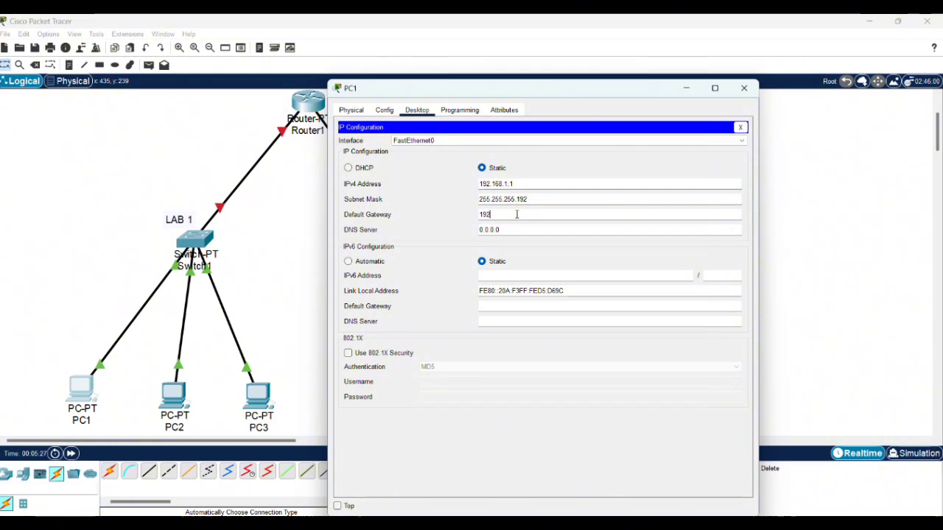
{"action": "type", "text": ".168.1."}
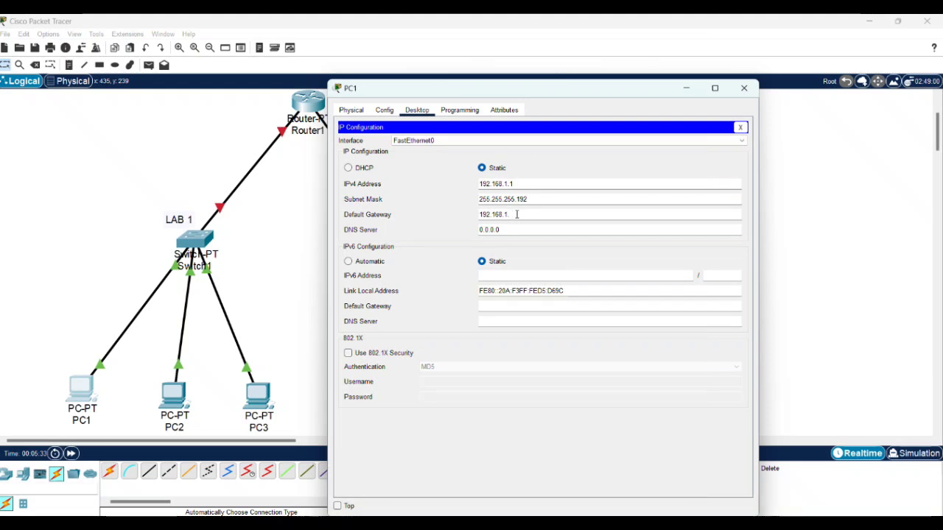
{"action": "type", "text": "62"}
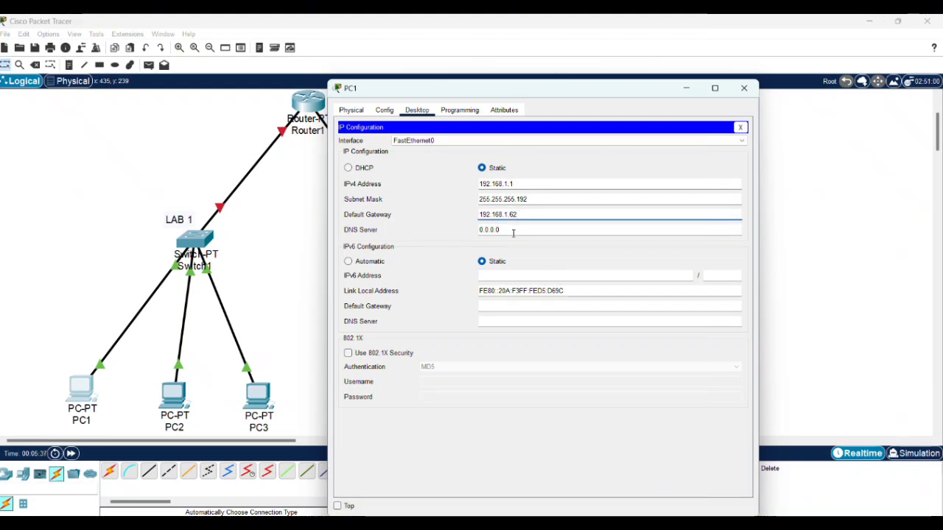
{"action": "left_click", "coordinate": [516, 246]}
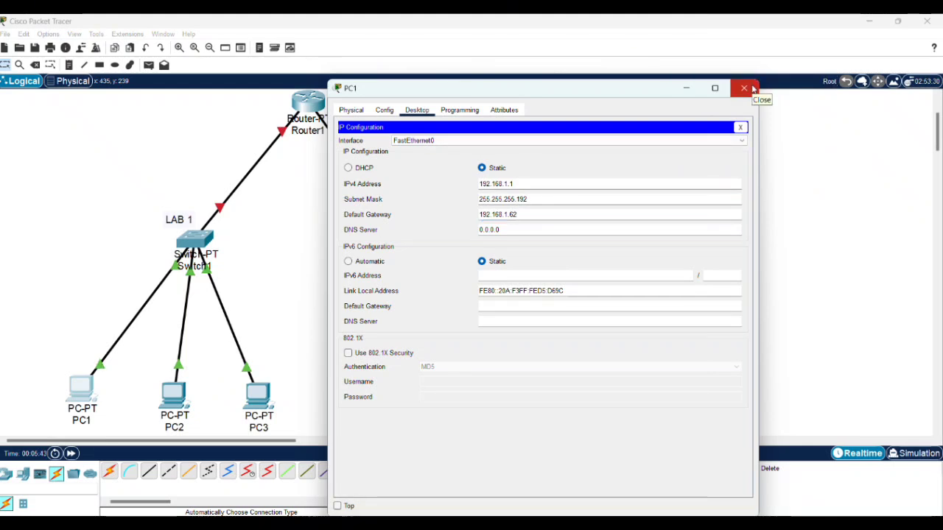
{"action": "left_click", "coordinate": [744, 89]}
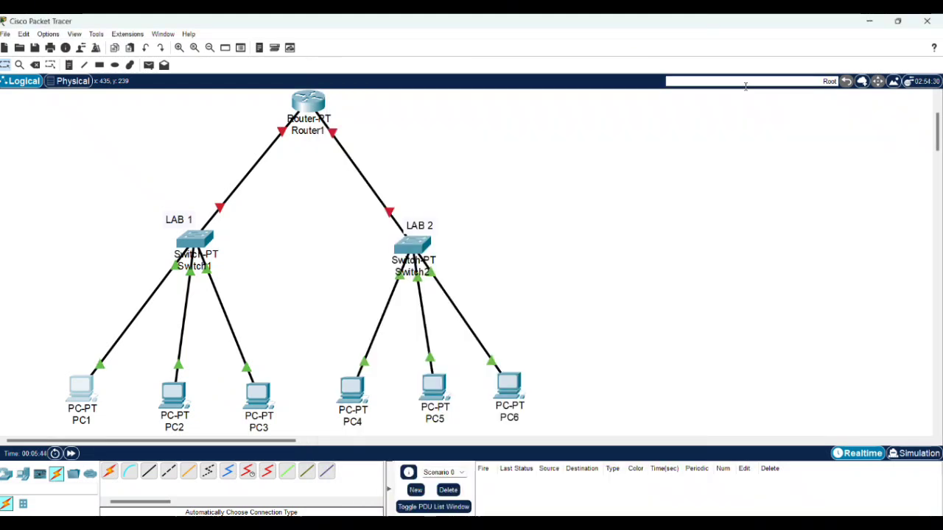
Give PC2 the static IPv4 address 192.168.1.2 with subnet mask 255.255.255.192
{"action": "left_click", "coordinate": [184, 397]}
{"action": "left_click", "coordinate": [417, 109]}
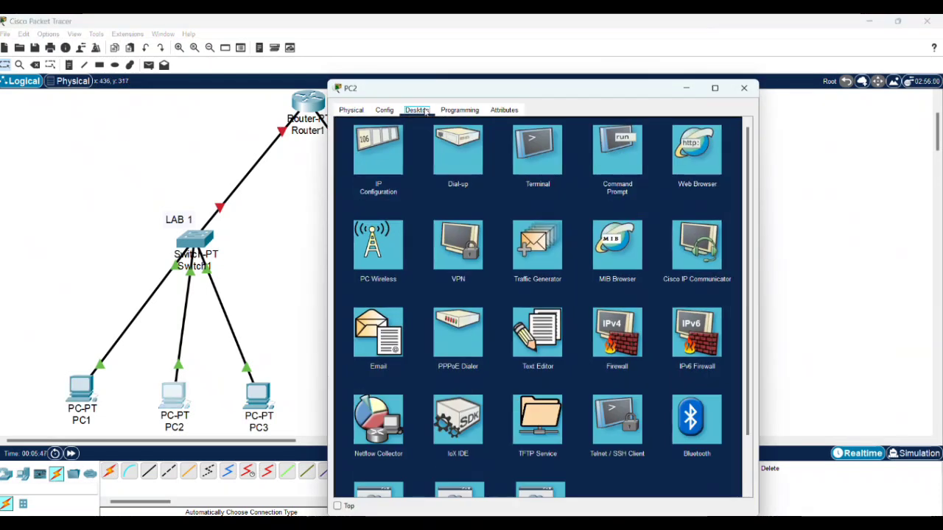
{"action": "left_click", "coordinate": [378, 151]}
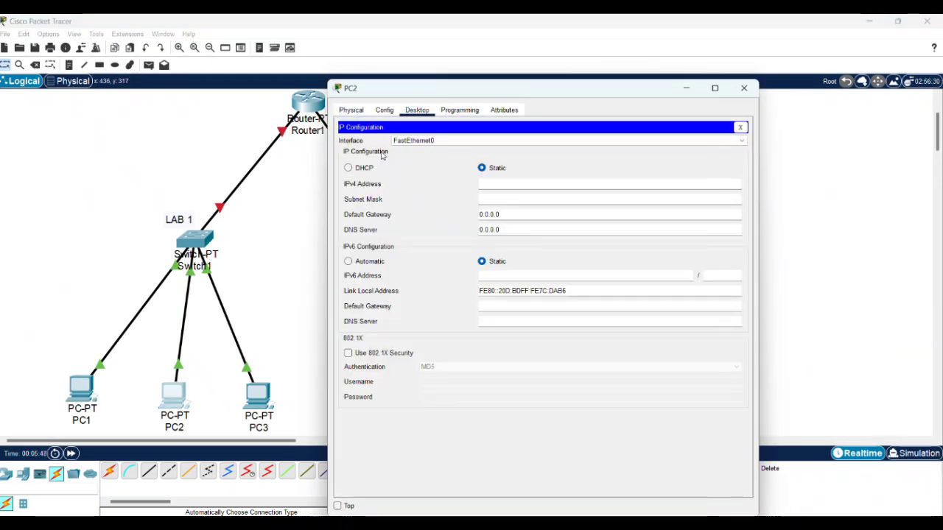
{"action": "left_click", "coordinate": [564, 185]}
{"action": "type", "text": "192.168.1.2"}
{"action": "left_click", "coordinate": [564, 197]}
{"action": "key", "text": "BackSpace"}
{"action": "type", "text": "192"}
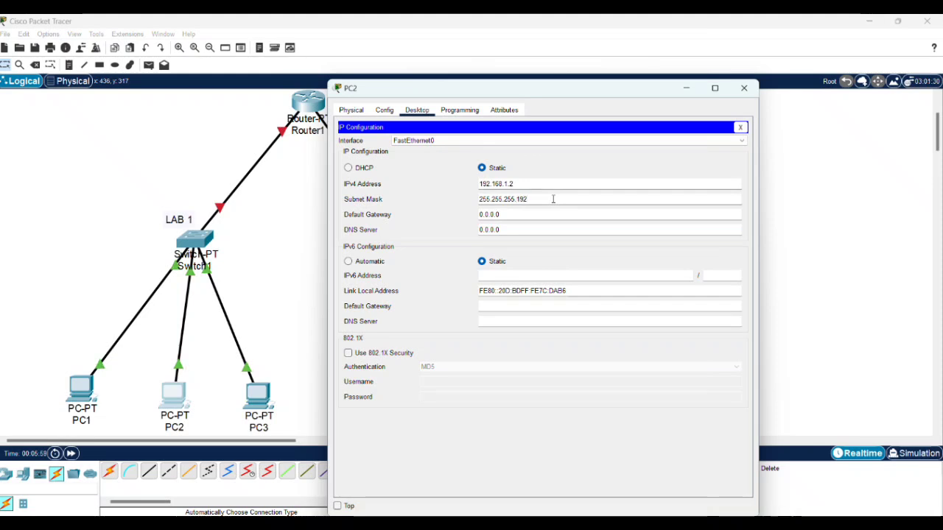
Set PC2's IPv4 default gateway to 192.168.1.62 and close its configuration
{"action": "left_click", "coordinate": [509, 213]}
{"action": "key", "text": "BackSpace"}
{"action": "key", "text": "BackSpace"}
{"action": "key", "text": "BackSpace"}
{"action": "key", "text": "BackSpace"}
{"action": "key", "text": "BackSpace"}
{"action": "key", "text": "BackSpace"}
{"action": "key", "text": "BackSpace"}
{"action": "type", "text": "192.168.1.62"}
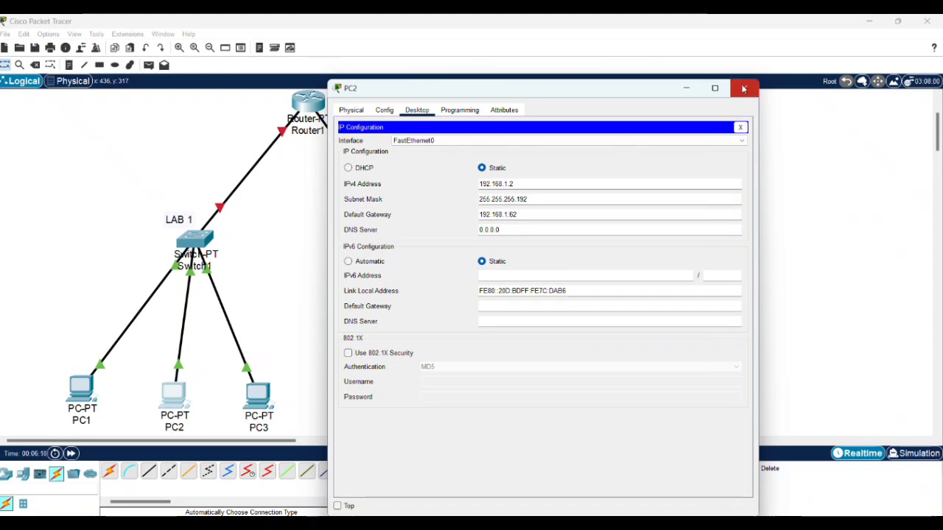
{"action": "left_click", "coordinate": [743, 88]}
Give PC3 the static IPv4 address 192.168.1.3 with subnet mask 255.255.255.192, and close its configuration
{"action": "scroll", "coordinate": [469, 244], "scroll_direction": "down", "scroll_amount": 1}
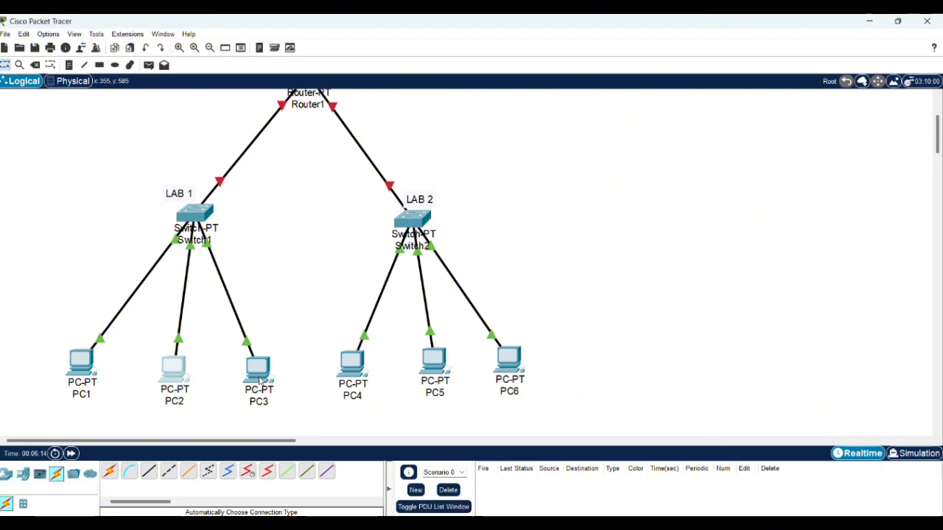
{"action": "left_click", "coordinate": [259, 381]}
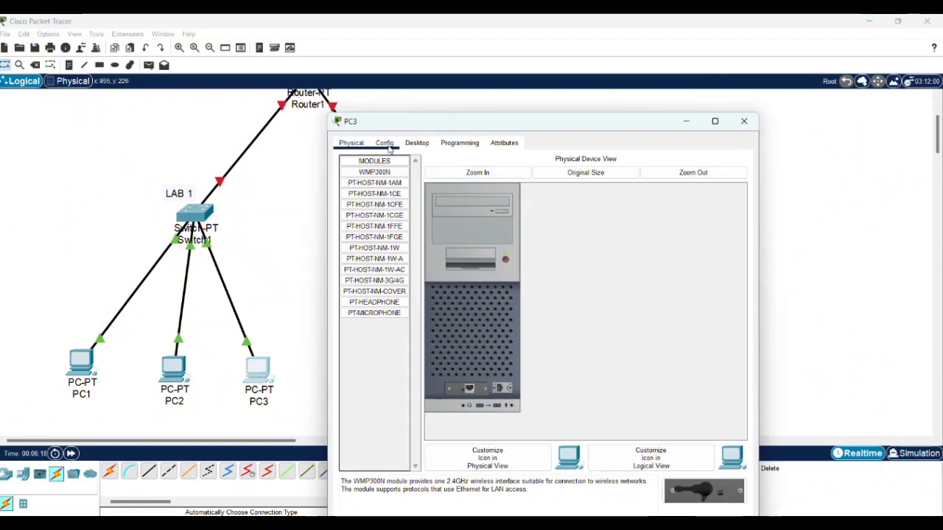
{"action": "left_click", "coordinate": [416, 145]}
{"action": "left_click", "coordinate": [379, 187]}
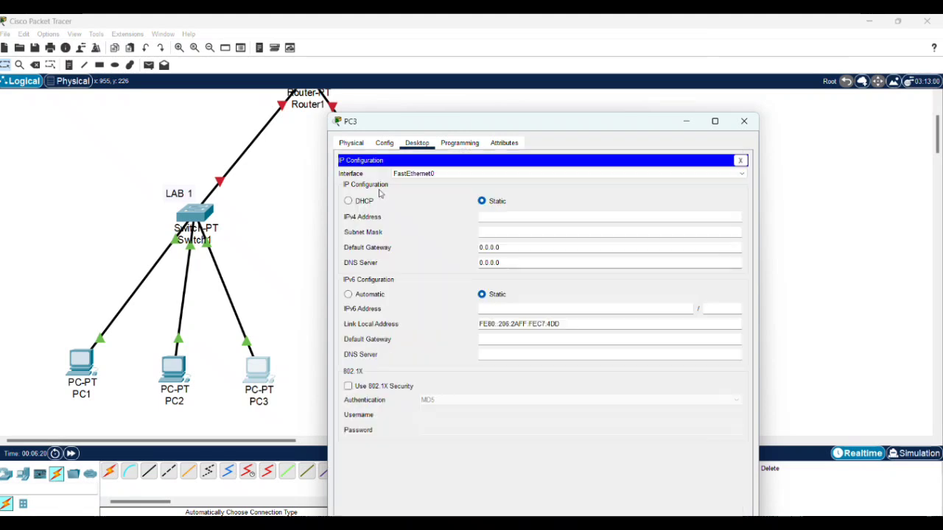
{"action": "left_click", "coordinate": [519, 217]}
{"action": "type", "text": "192.168"}
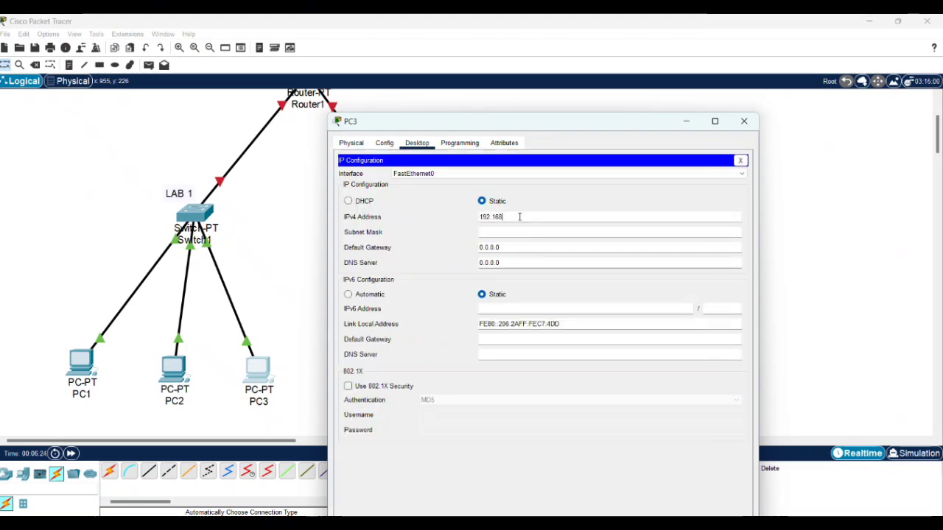
{"action": "type", "text": ".1.1"}
{"action": "key", "text": "BackSpace"}
{"action": "type", "text": "3"}
{"action": "left_click", "coordinate": [519, 233]}
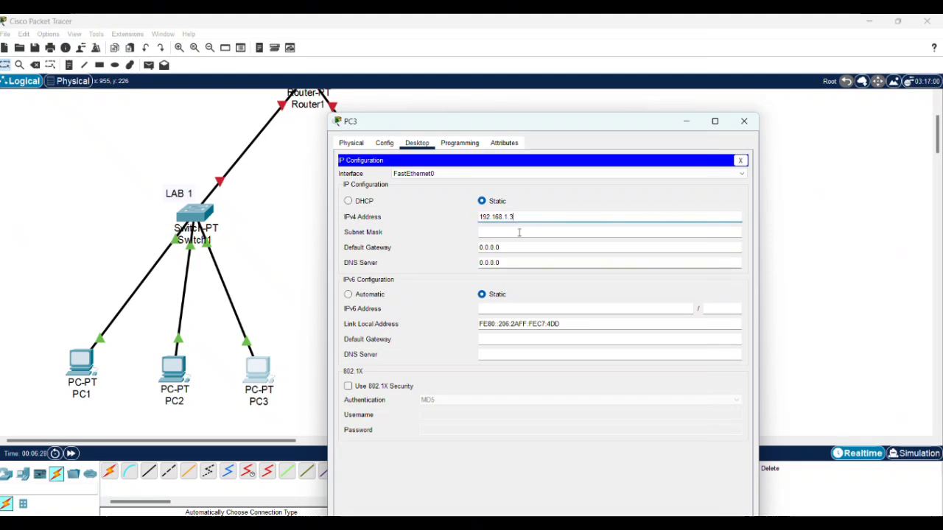
{"action": "key", "text": "BackSpace"}
{"action": "type", "text": "192"}
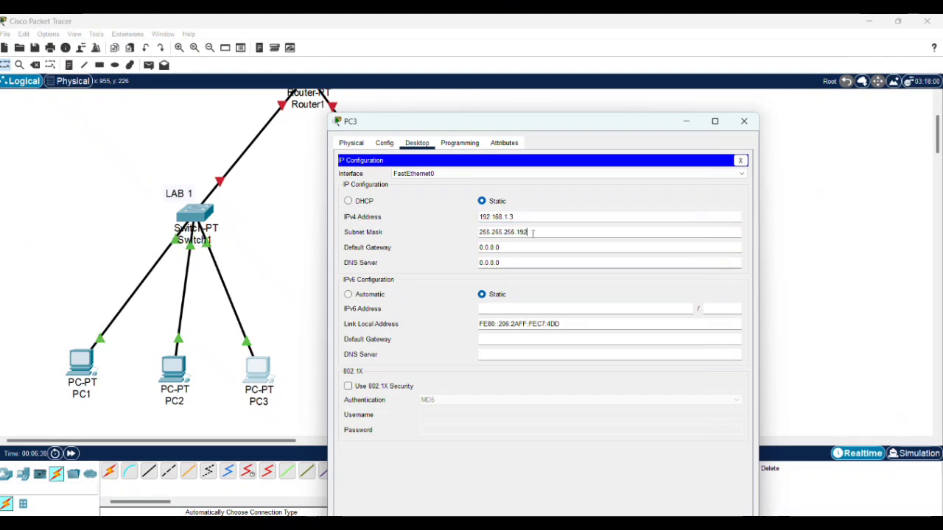
{"action": "left_click", "coordinate": [736, 128]}
Give PC4 the static IPv4 address 192.168.1.65 with subnet mask 255.255.255.192
{"action": "left_click", "coordinate": [351, 363]}
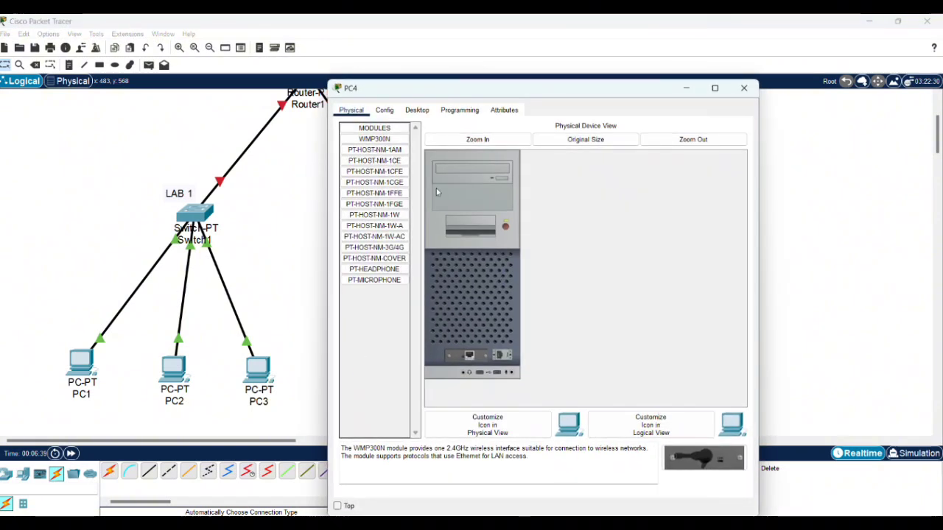
{"action": "left_click", "coordinate": [383, 110]}
{"action": "left_click", "coordinate": [408, 111]}
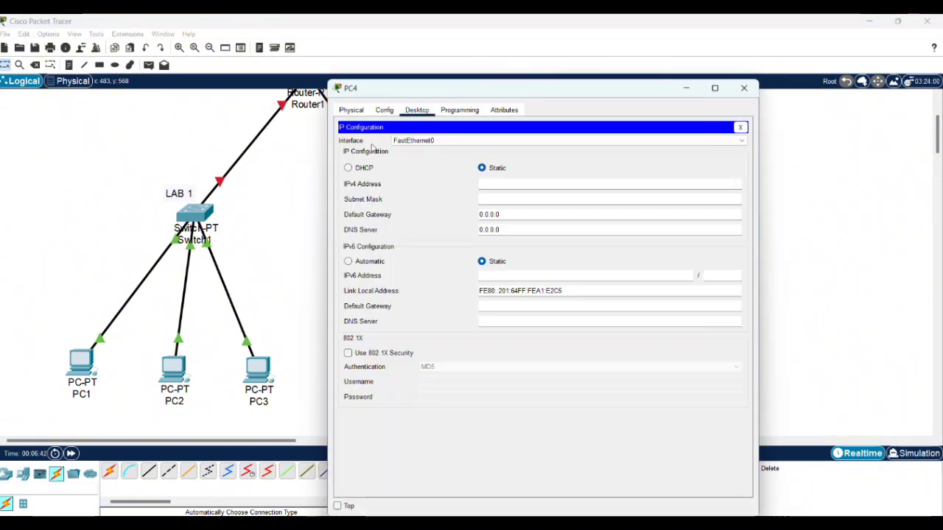
{"action": "left_click", "coordinate": [377, 151]}
{"action": "left_click", "coordinate": [527, 185]}
{"action": "type", "text": "192.168.1.65"}
{"action": "left_click", "coordinate": [535, 199]}
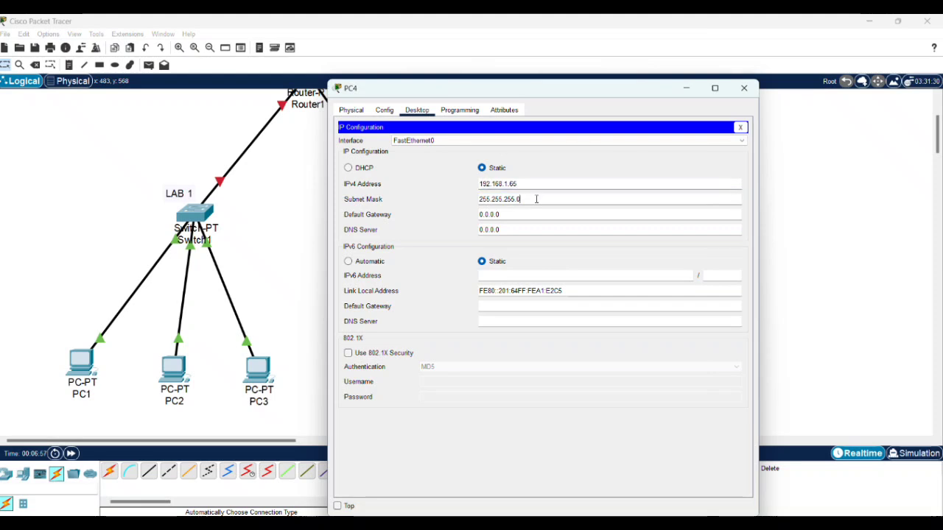
{"action": "type", "text": "1"}
Set PC4's IPv4 default gateway to 192.168.1.126 and close its configuration
{"action": "left_click", "coordinate": [502, 214]}
{"action": "key", "text": "BackSpace"}
{"action": "key", "text": "BackSpace"}
{"action": "key", "text": "BackSpace"}
{"action": "key", "text": "BackSpace"}
{"action": "key", "text": "BackSpace"}
{"action": "key", "text": "BackSpace"}
{"action": "key", "text": "BackSpace"}
{"action": "type", "text": "192"}
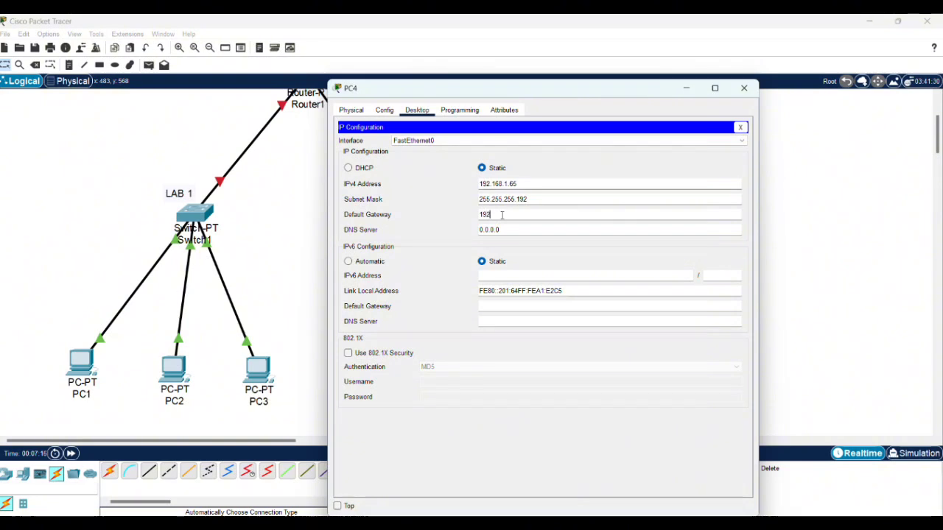
{"action": "type", "text": ".168.1.126"}
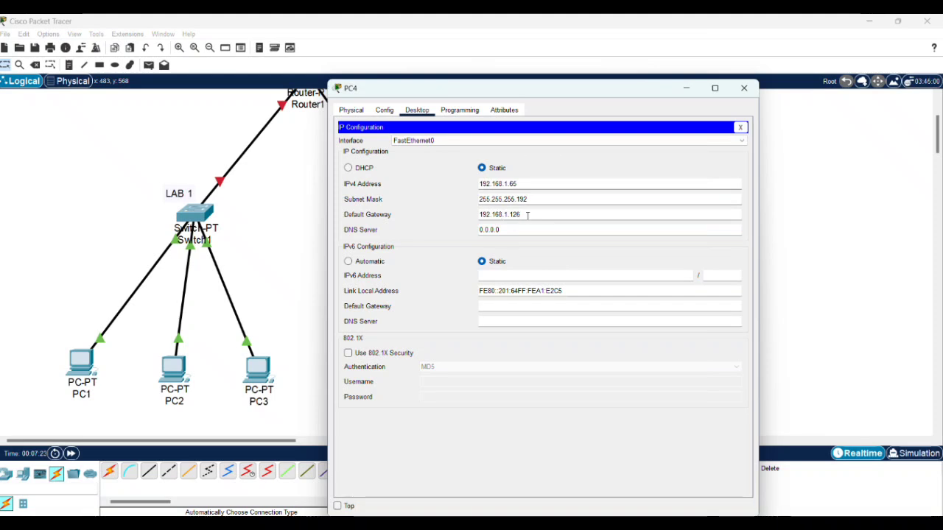
{"action": "left_click", "coordinate": [743, 88]}
Give PC5 the static IPv4 address 192.168.1.66 with subnet mask 255.255.255.192, and close its configuration
{"action": "left_click", "coordinate": [435, 360]}
{"action": "left_click", "coordinate": [417, 110]}
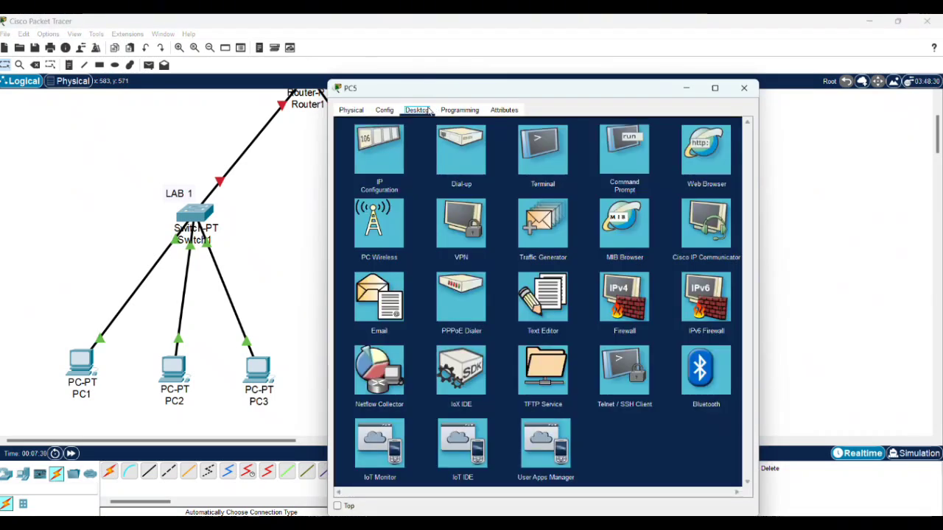
{"action": "left_click", "coordinate": [378, 151]}
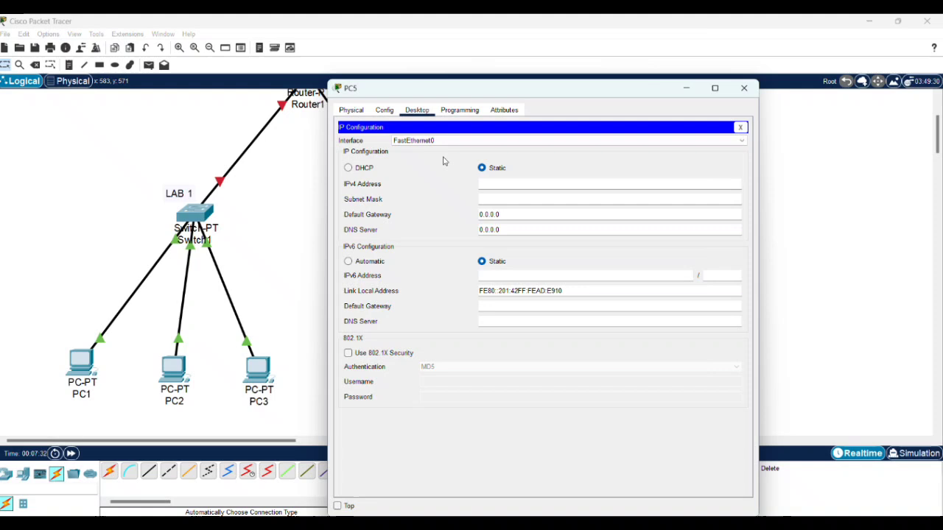
{"action": "left_click", "coordinate": [525, 180]}
{"action": "type", "text": "192.168"}
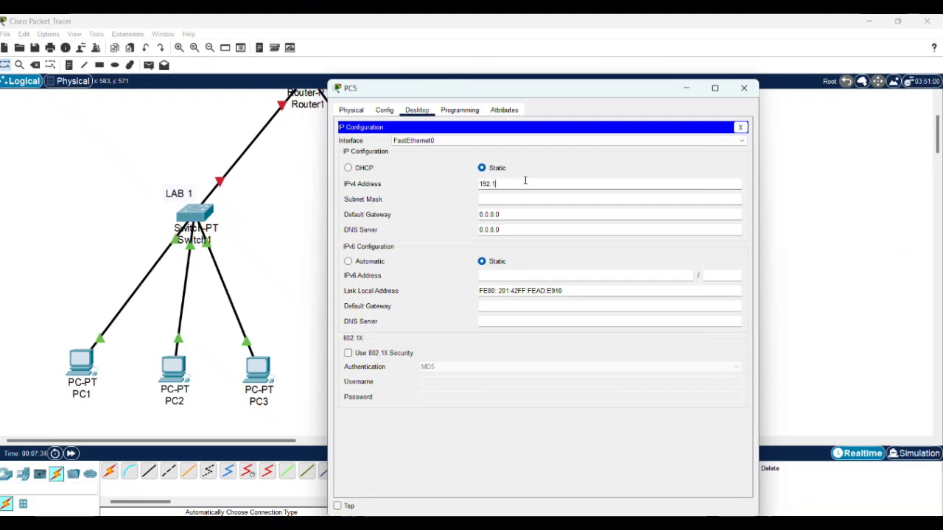
{"action": "type", "text": "."}
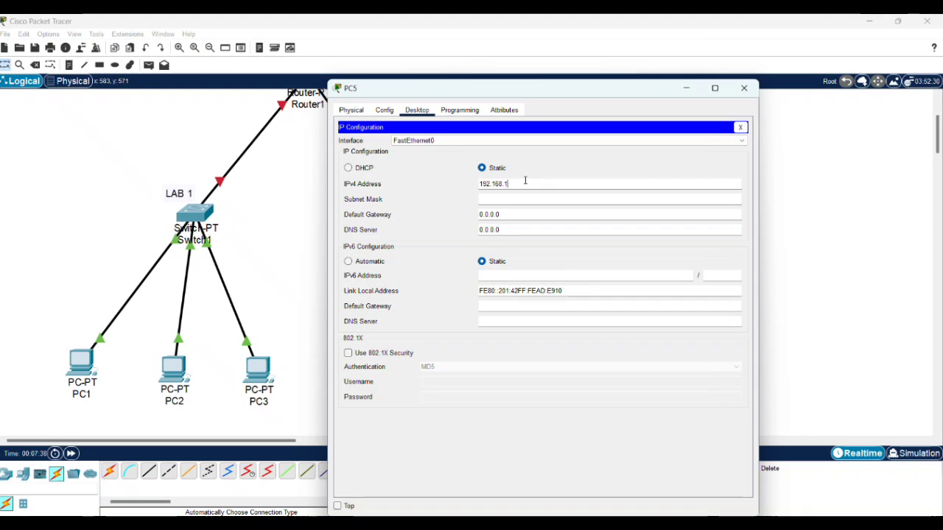
{"action": "type", "text": "1.66"}
{"action": "left_click", "coordinate": [538, 200]}
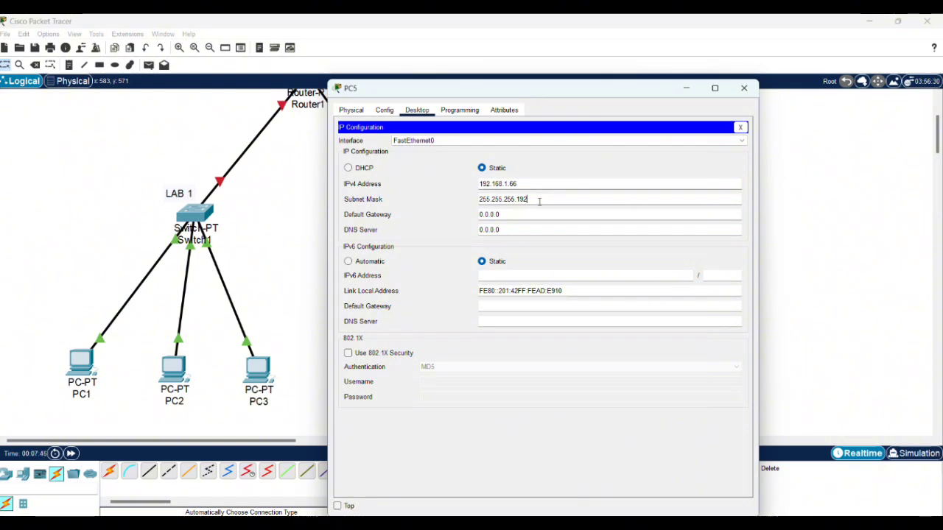
{"action": "left_click", "coordinate": [743, 89]}
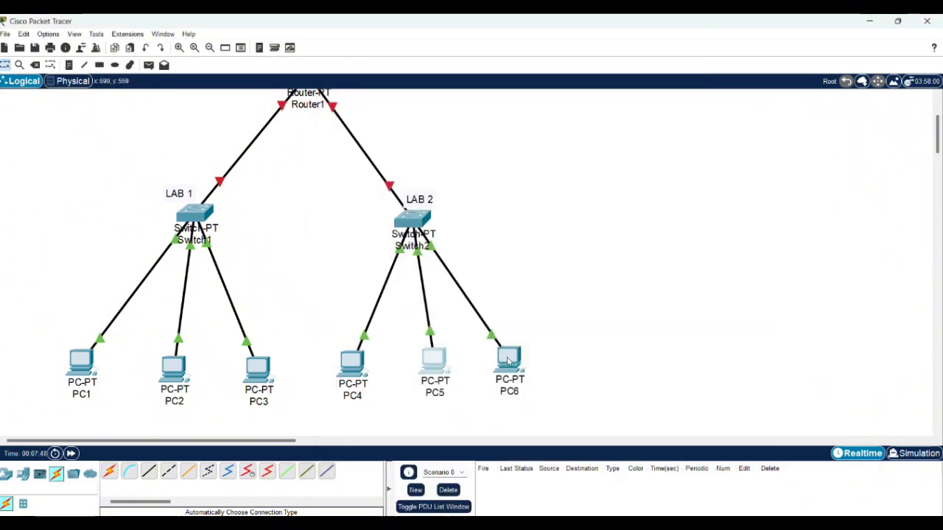
Give PC6 the static IPv4 address 192.168.1.67 with subnet mask 255.255.255.192, and close its configuration
{"action": "left_click", "coordinate": [435, 360]}
{"action": "left_click", "coordinate": [417, 110]}
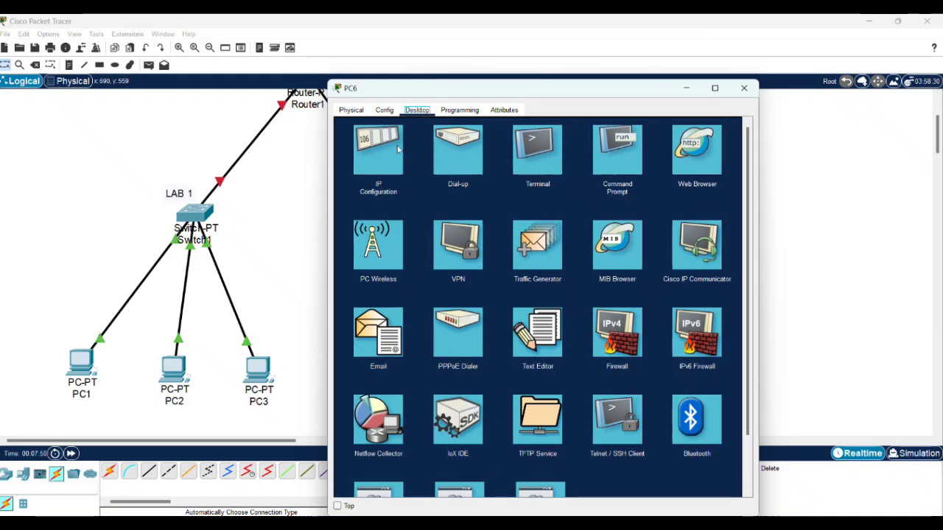
{"action": "left_click", "coordinate": [378, 156]}
{"action": "type", "text": "192.168.1.67"}
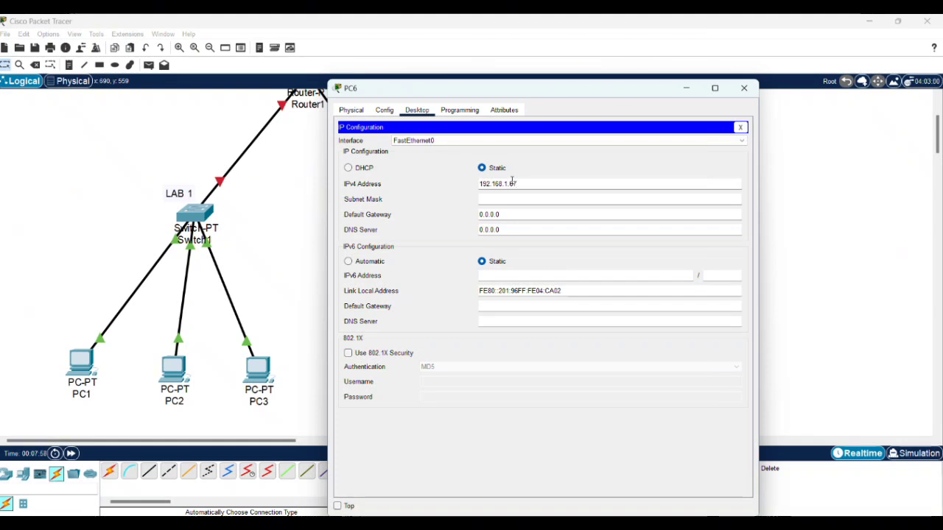
{"action": "left_click", "coordinate": [547, 199]}
{"action": "key", "text": "BackSpace"}
{"action": "type", "text": "192"}
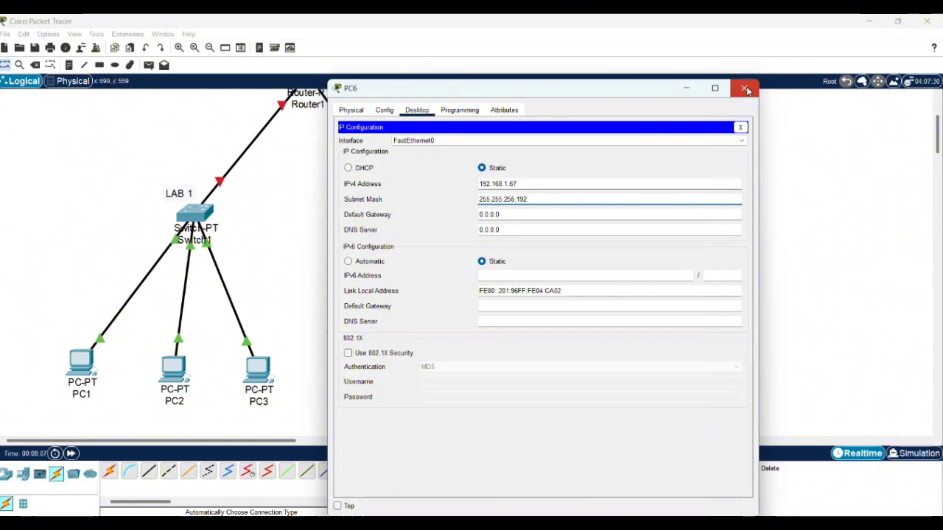
{"action": "left_click", "coordinate": [746, 89]}
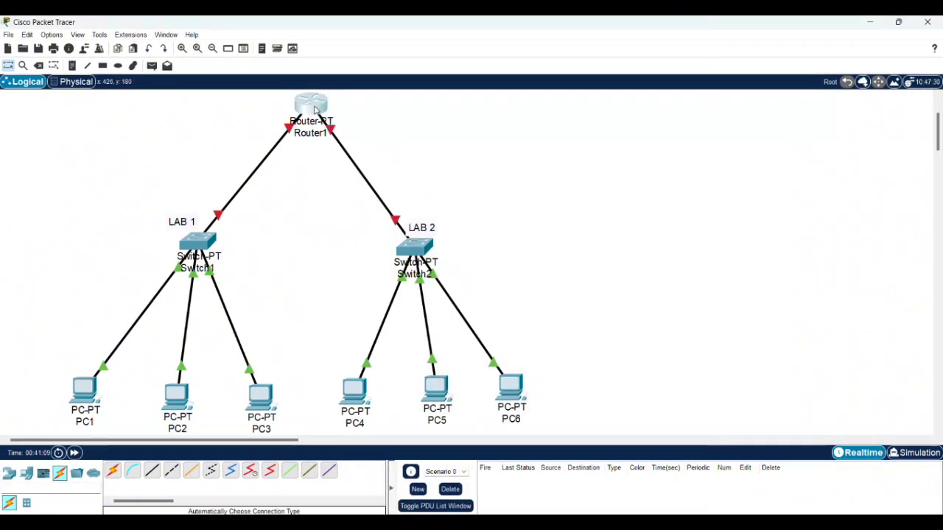
Enable Router1's FastEthernet0/0 interface and give it IPv4 address 192.168.1.62 with subnet mask 255.255.255.192
{"action": "left_click", "coordinate": [312, 108]}
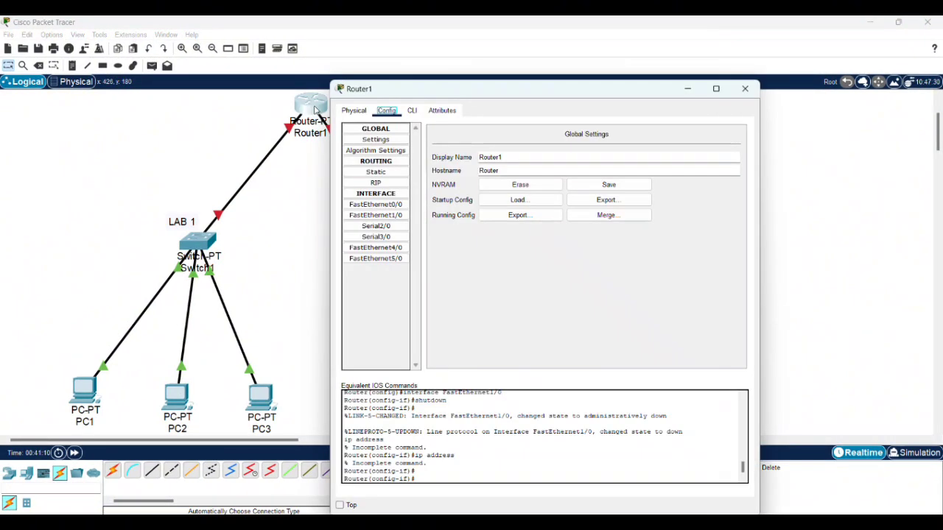
{"action": "left_click", "coordinate": [355, 111]}
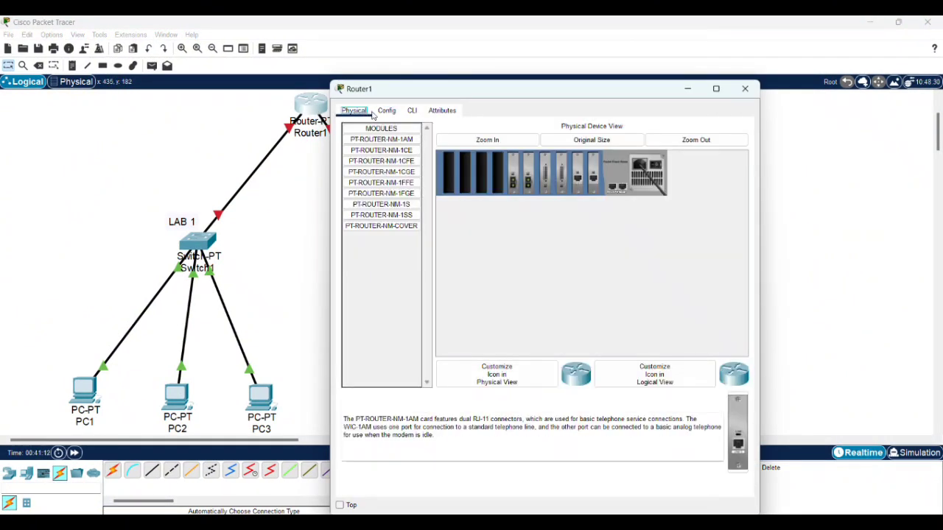
{"action": "left_click", "coordinate": [384, 112]}
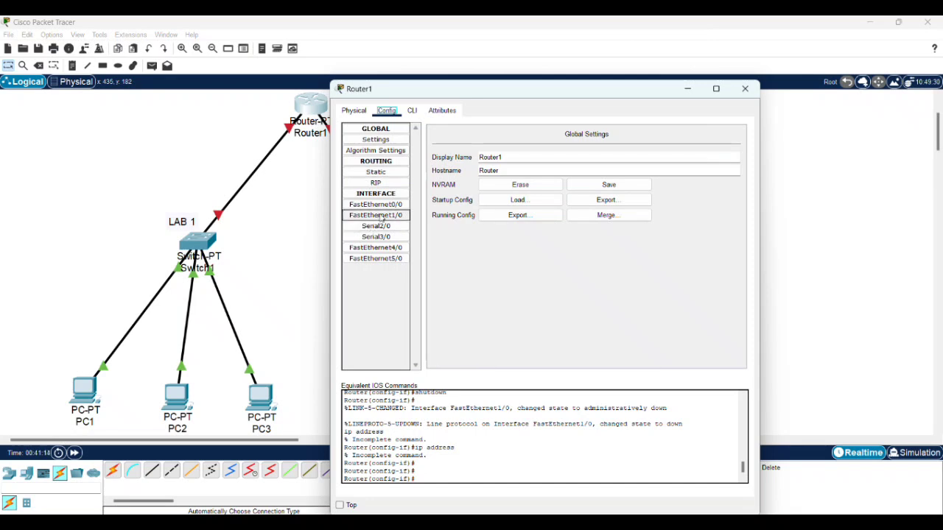
{"action": "left_click", "coordinate": [376, 205]}
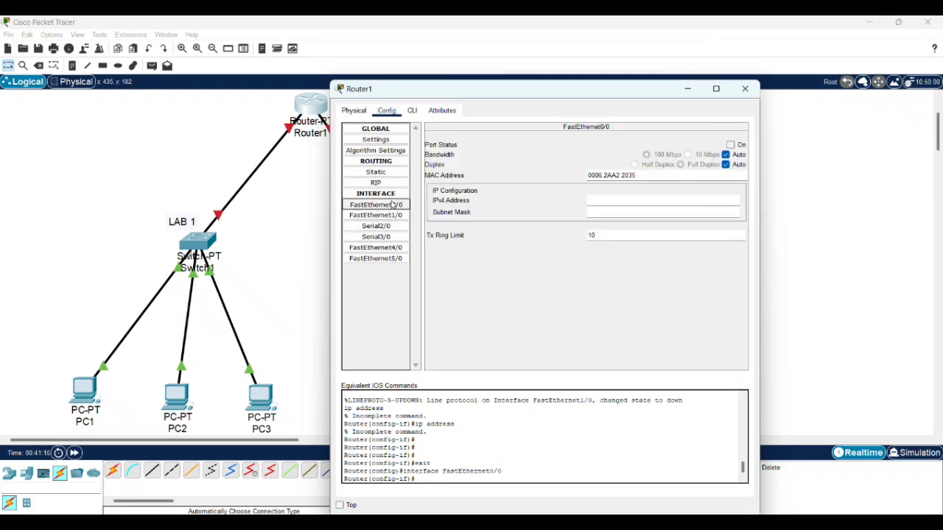
{"action": "left_click", "coordinate": [737, 145]}
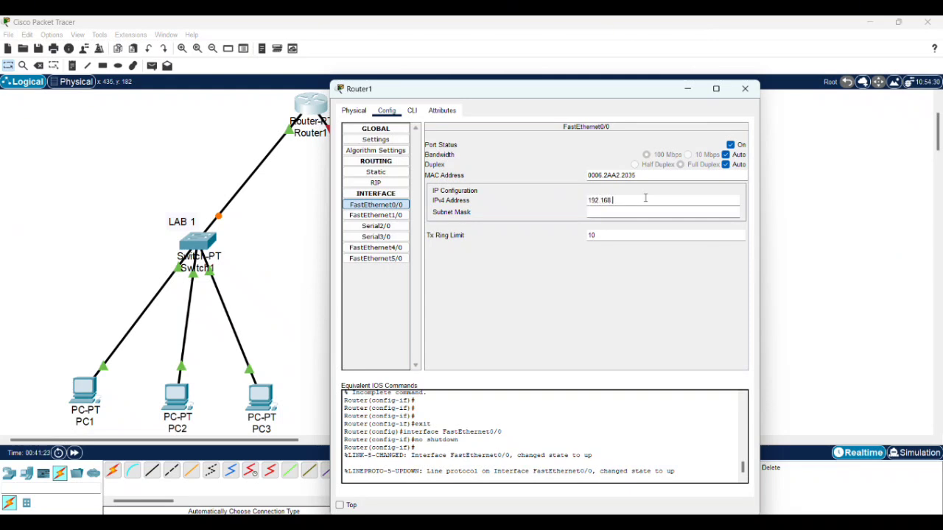
{"action": "left_click", "coordinate": [645, 199]}
{"action": "type", "text": "192.168.1.62"}
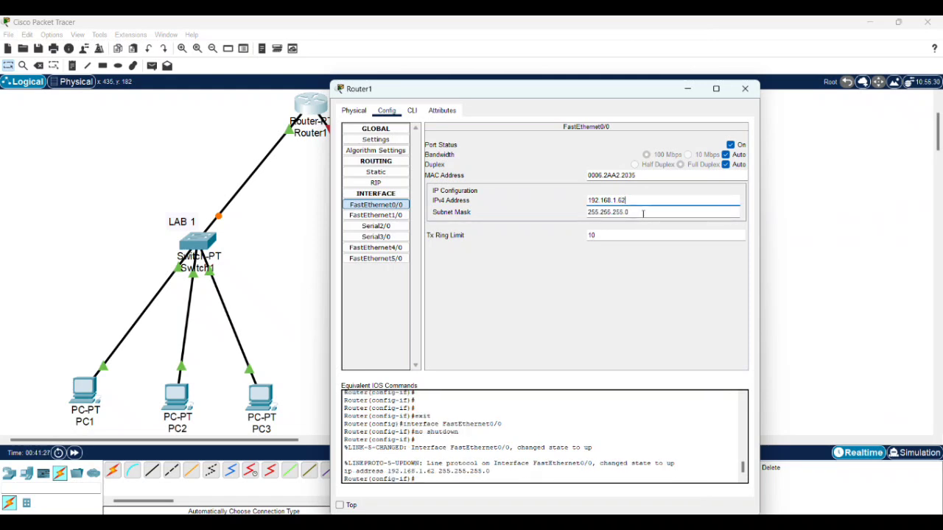
{"action": "left_click", "coordinate": [632, 212]}
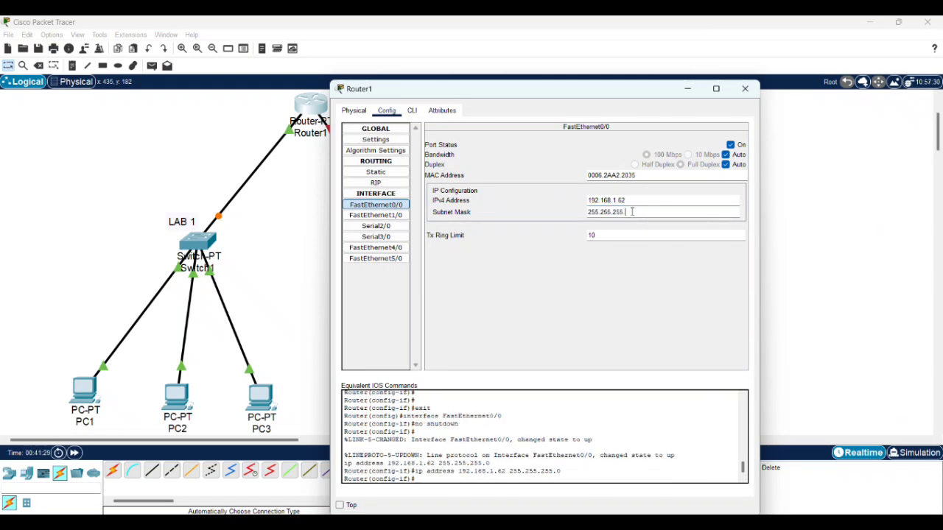
{"action": "type", "text": "192"}
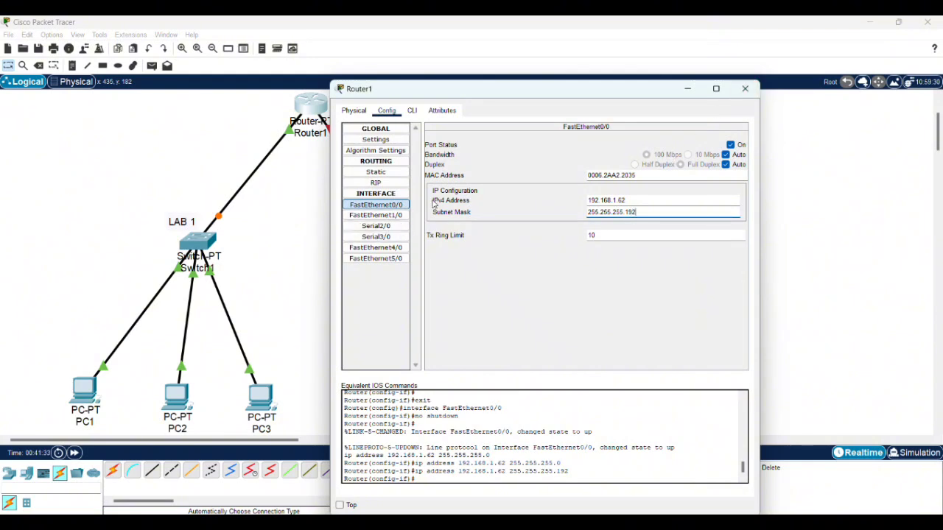
Enable Router1's FastEthernet1/0 with IPv4 address 192.168.1.126 and subnet mask 255.255.255.192, and close the router's configuration
{"action": "left_click", "coordinate": [375, 215]}
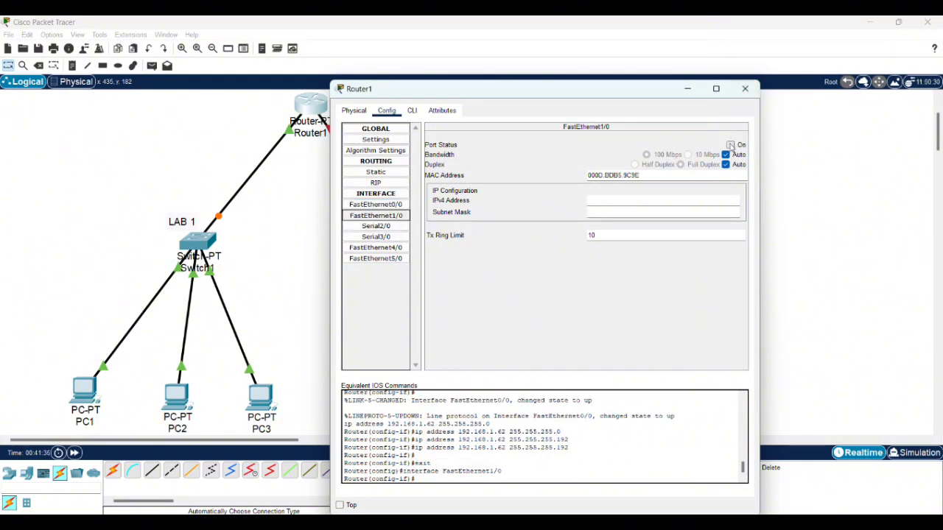
{"action": "left_click", "coordinate": [730, 145]}
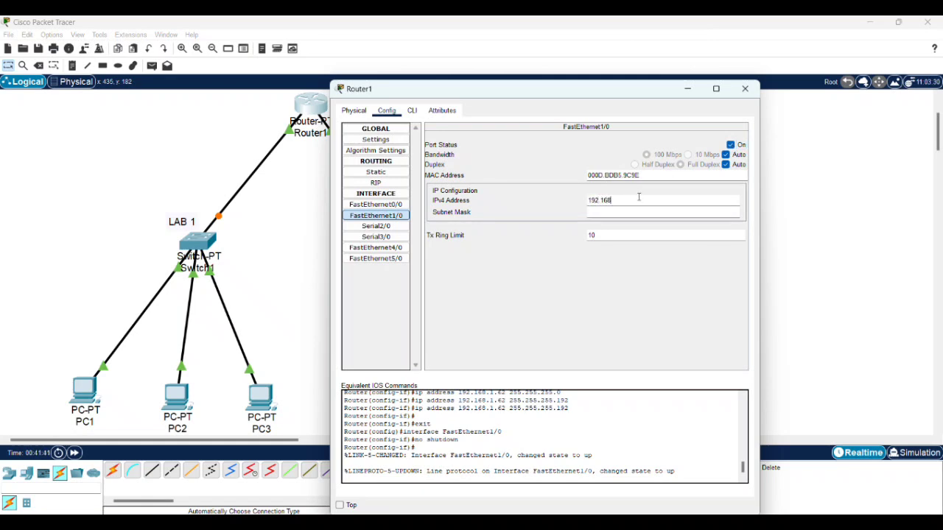
{"action": "left_click", "coordinate": [639, 196]}
{"action": "type", "text": "192.168.1.126"}
{"action": "key", "text": "Return"}
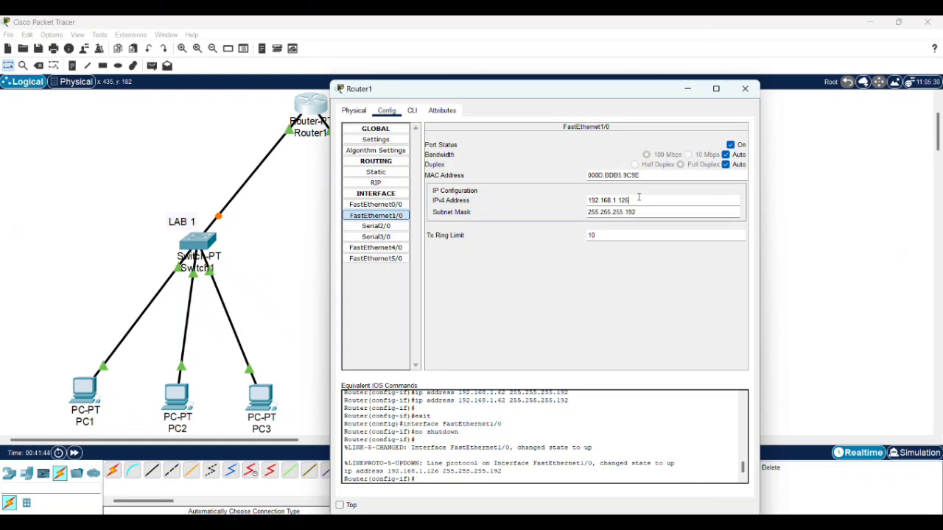
{"action": "left_click", "coordinate": [744, 89]}
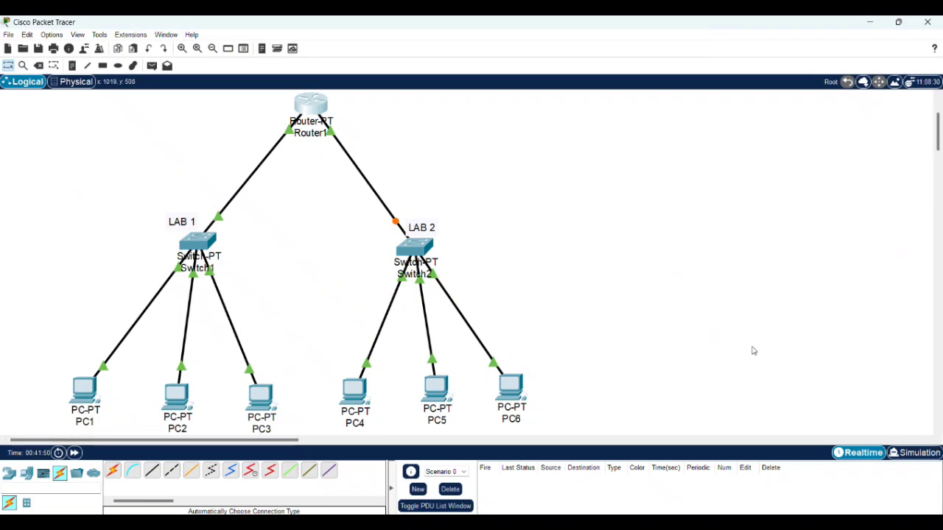
Switch to simulation mode and set the event list filters to show only ICMP events
{"action": "scroll", "coordinate": [753, 351], "scroll_direction": "down", "scroll_amount": 2}
{"action": "scroll", "coordinate": [753, 351], "scroll_direction": "up", "scroll_amount": 2}
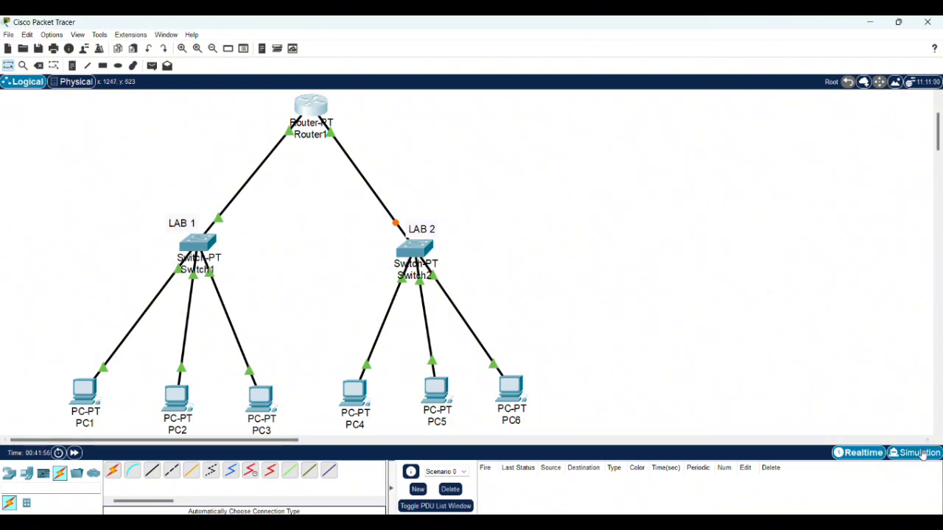
{"action": "left_click", "coordinate": [923, 456]}
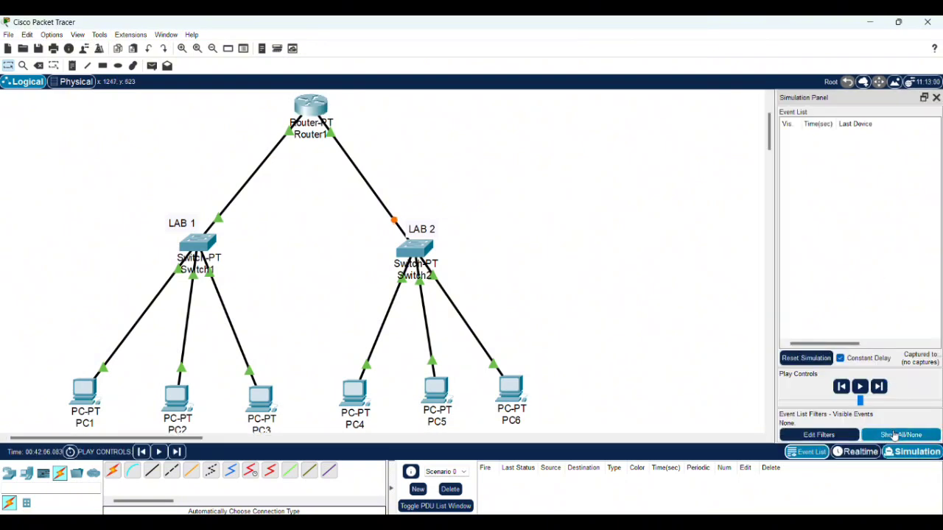
{"action": "left_click", "coordinate": [818, 434]}
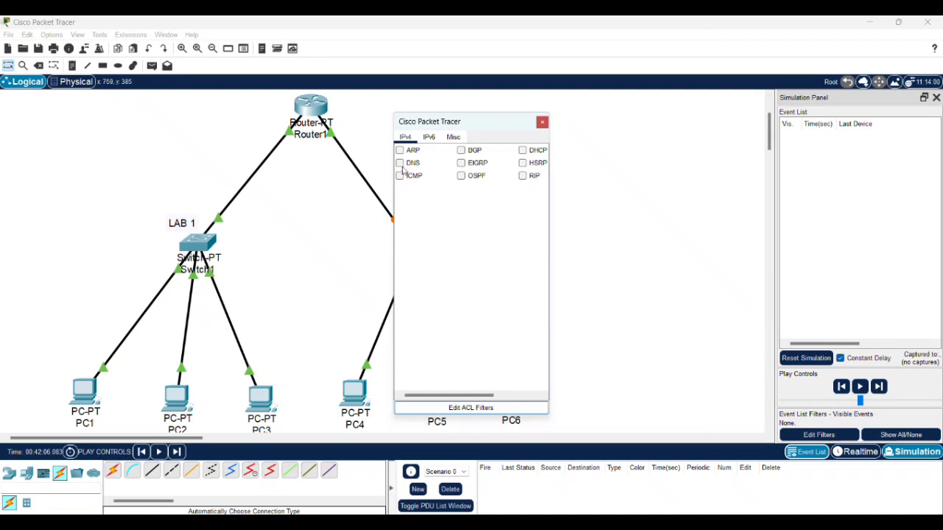
{"action": "left_click", "coordinate": [401, 176]}
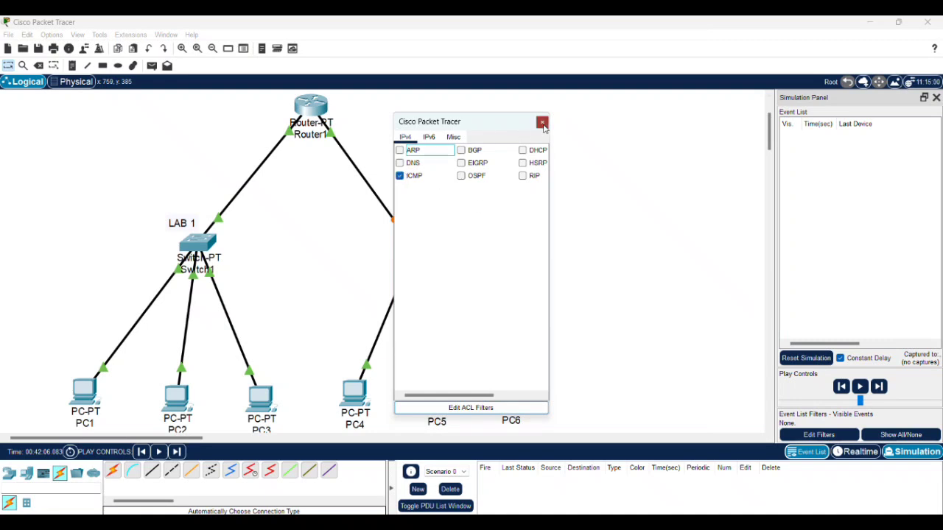
{"action": "left_click", "coordinate": [542, 122]}
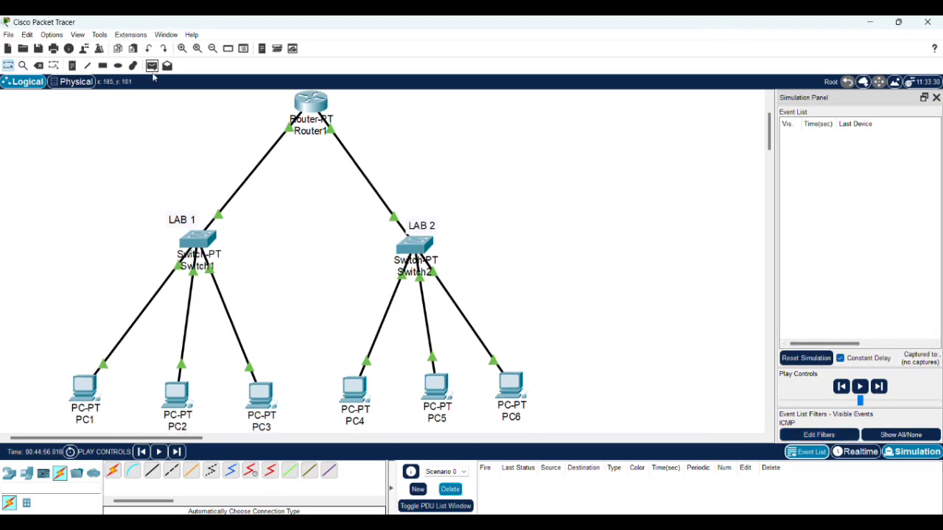
Add a simple PDU from PC1 to PC3 and advance the simulation event by event until the reply returns to PC1
{"action": "left_click", "coordinate": [152, 65]}
{"action": "left_click", "coordinate": [84, 387]}
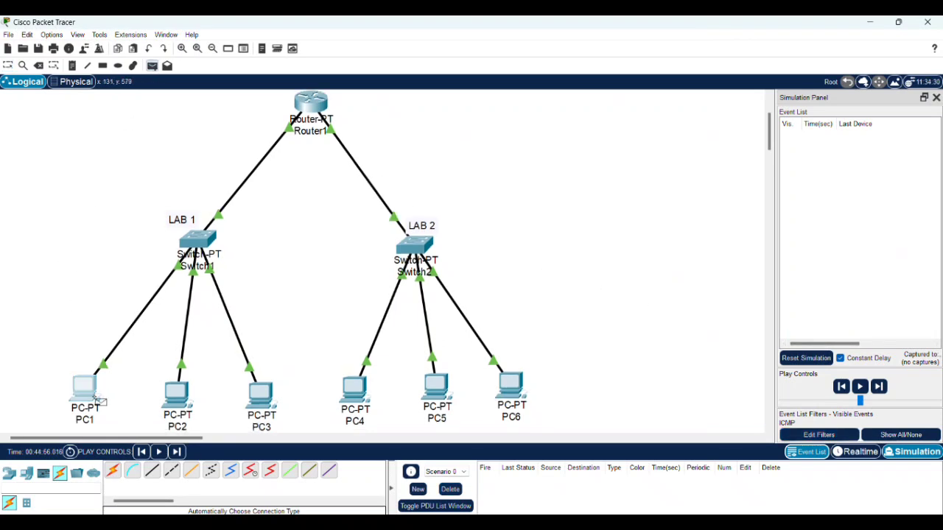
{"action": "left_click", "coordinate": [263, 397]}
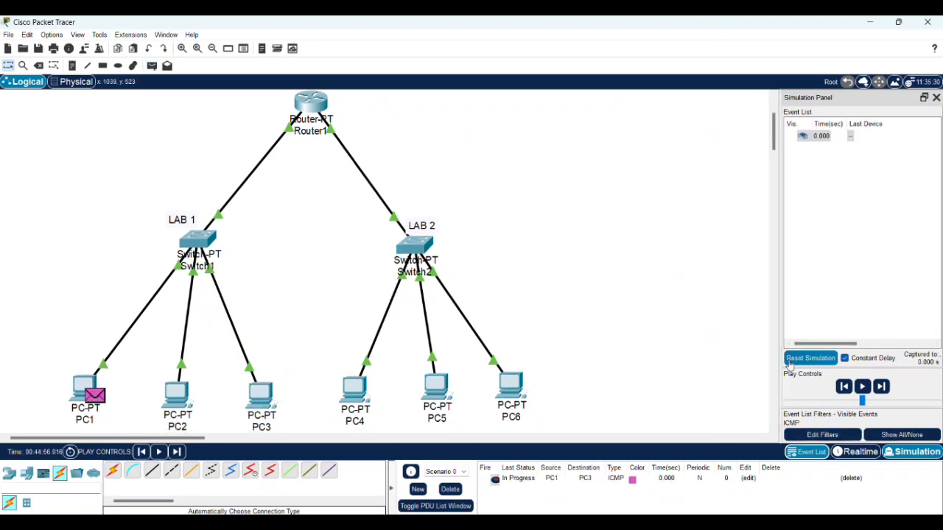
{"action": "left_click", "coordinate": [887, 393]}
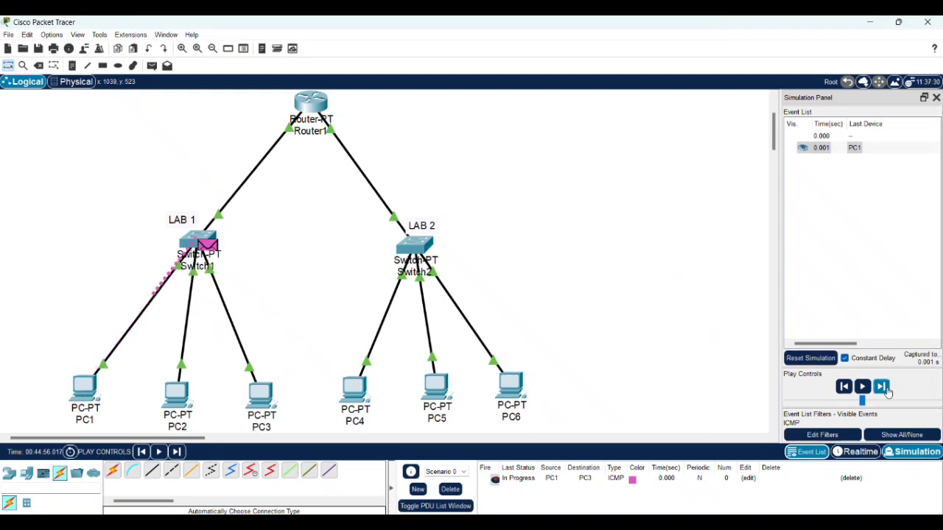
{"action": "left_click", "coordinate": [883, 388]}
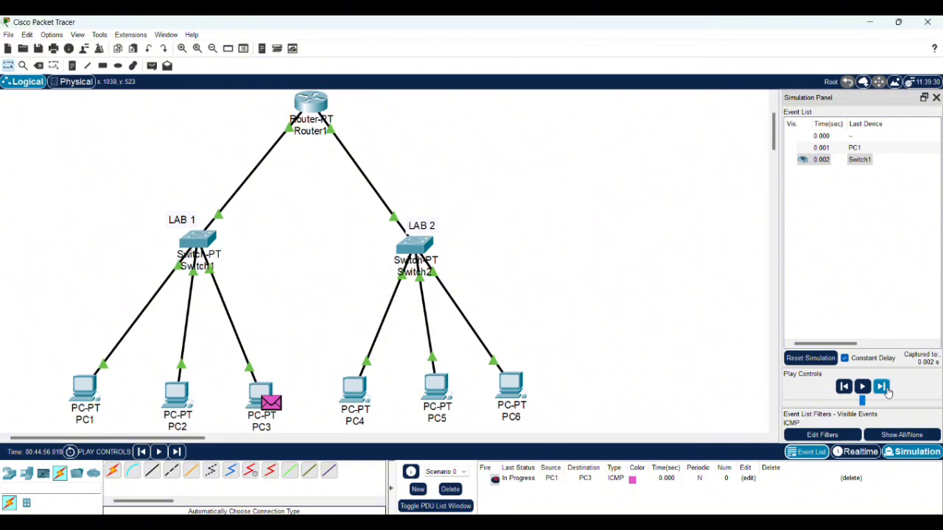
{"action": "left_click", "coordinate": [882, 388]}
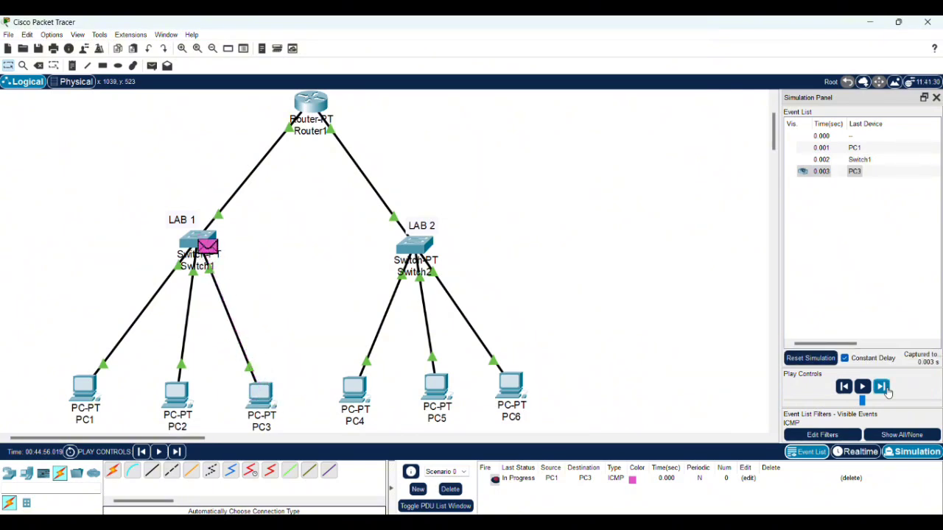
{"action": "left_click", "coordinate": [886, 390]}
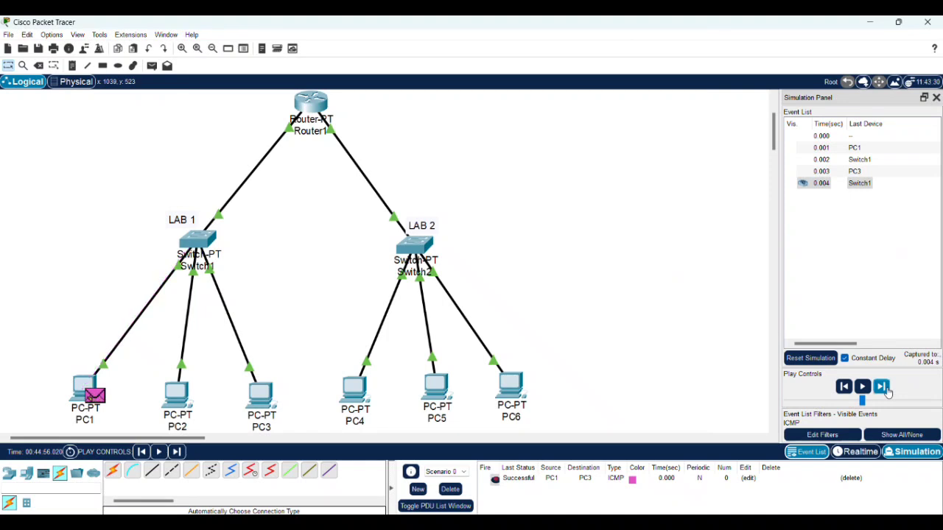
Reset the simulation and delete the current scenario, replacing it with a simple PDU from PC1 to PC4
{"action": "left_click", "coordinate": [810, 358]}
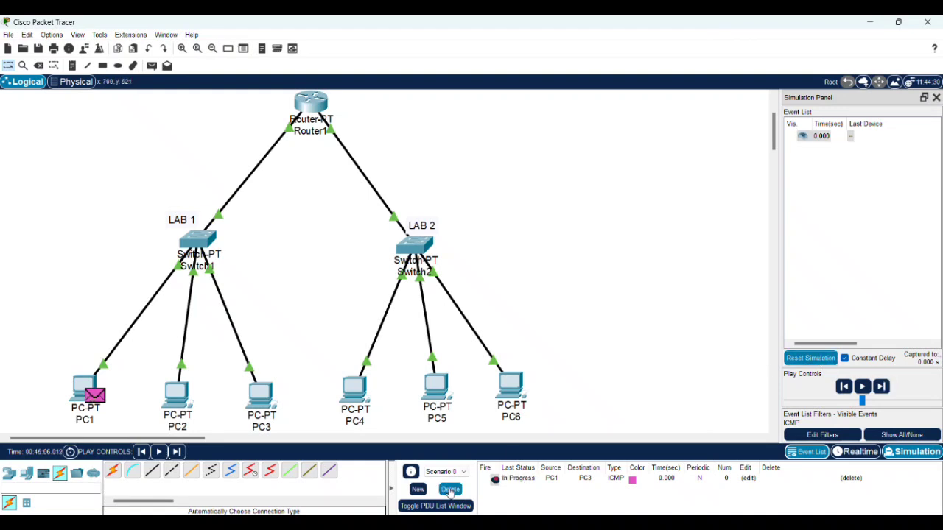
{"action": "left_click", "coordinate": [449, 490]}
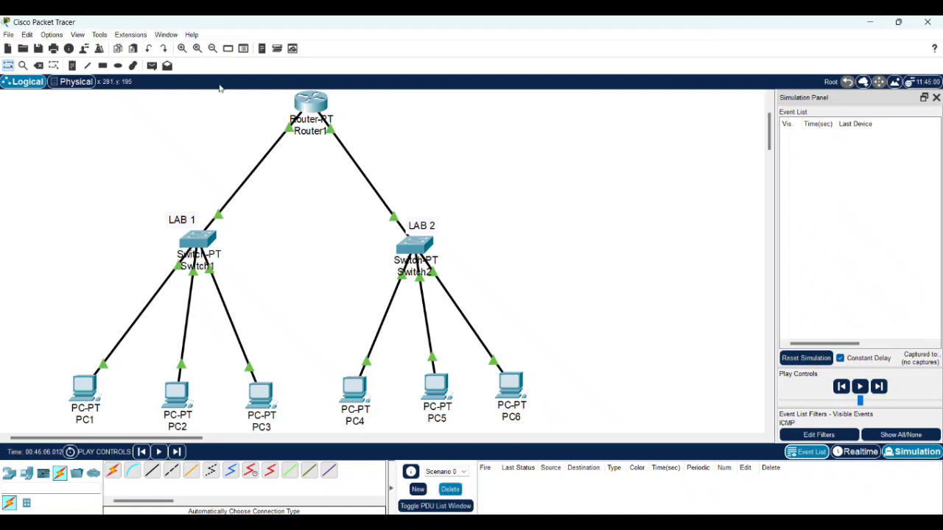
{"action": "left_click", "coordinate": [152, 66]}
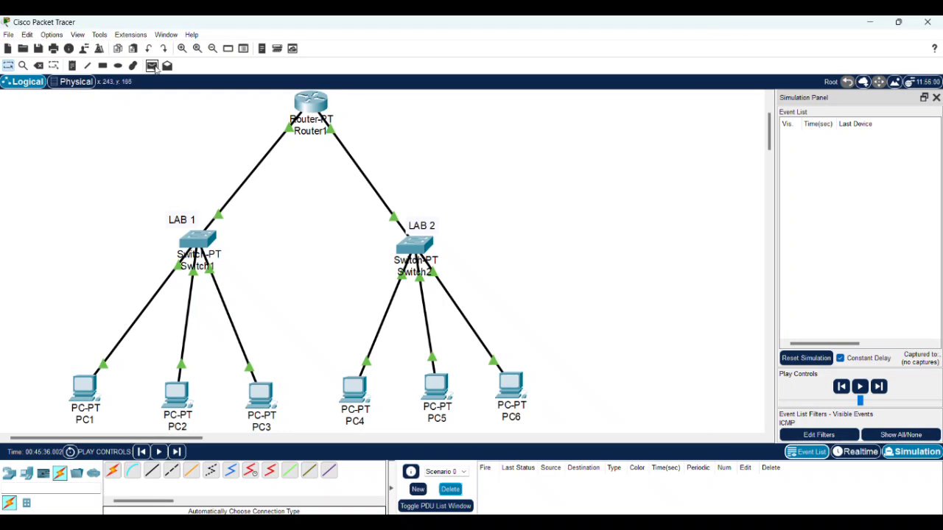
{"action": "left_click", "coordinate": [90, 385]}
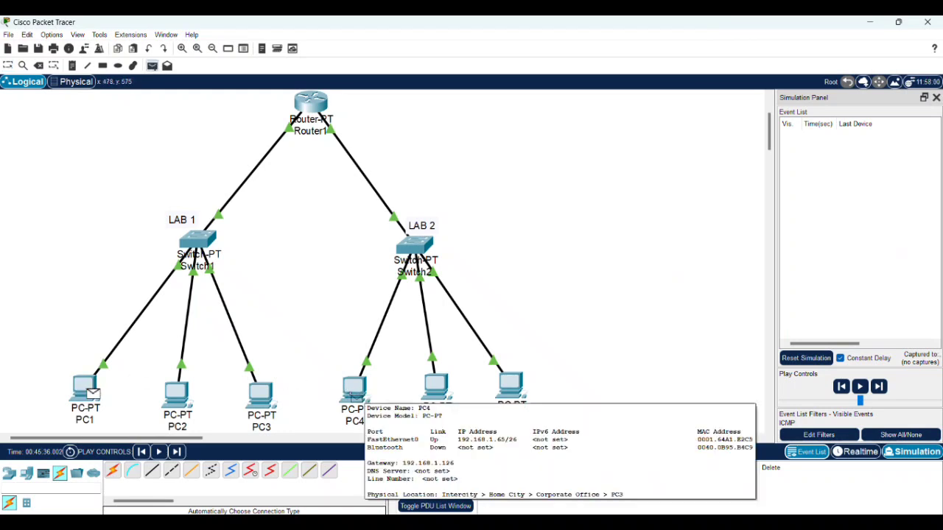
{"action": "left_click", "coordinate": [361, 396]}
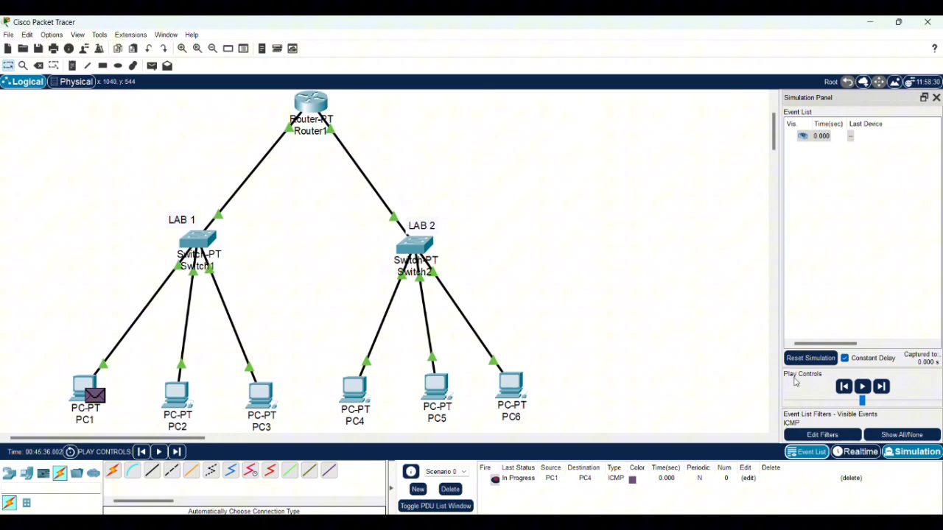
Advance the PC1-to-PC4 simulation event by event through Router1 until the reply returns to PC1
{"action": "left_click", "coordinate": [883, 387]}
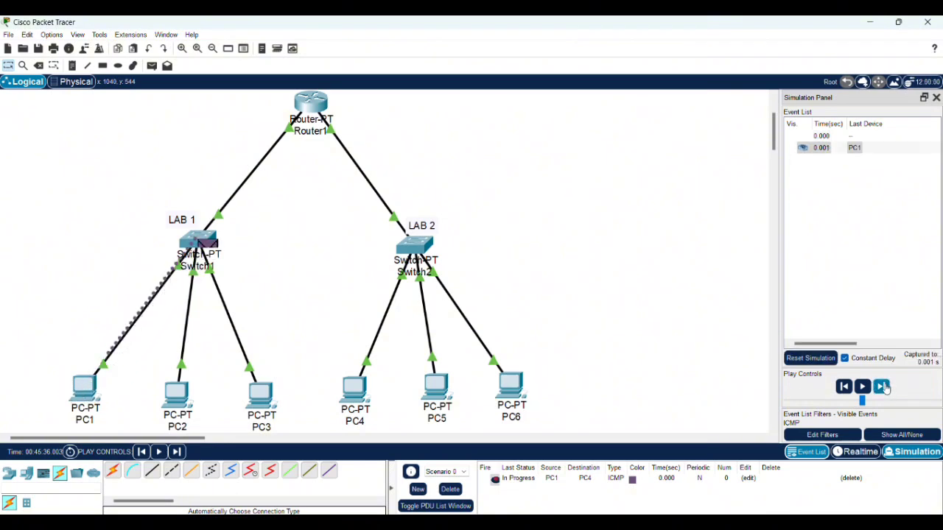
{"action": "left_click", "coordinate": [882, 387]}
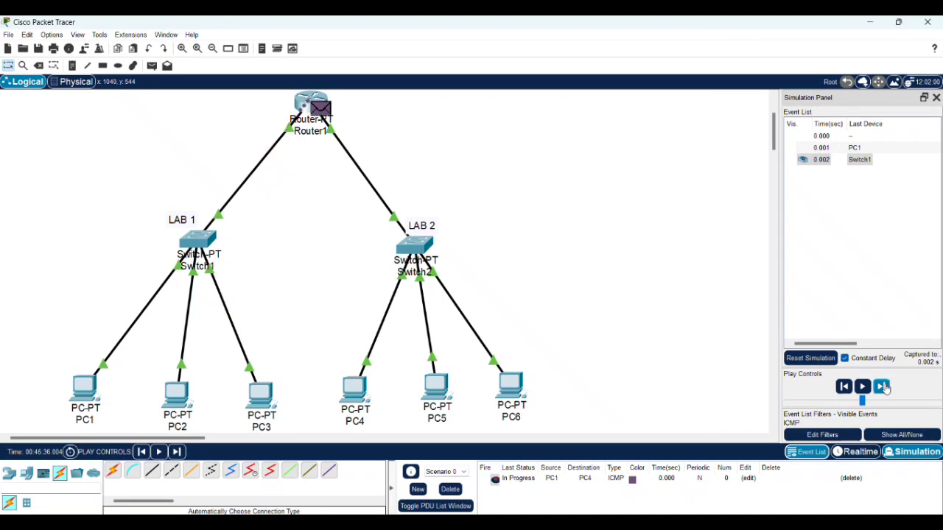
{"action": "left_click", "coordinate": [883, 388]}
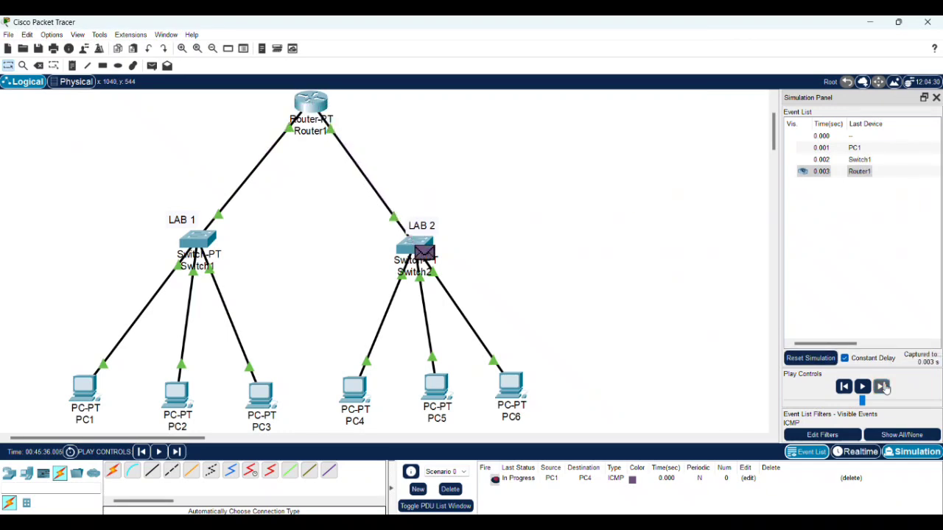
{"action": "left_click", "coordinate": [883, 387]}
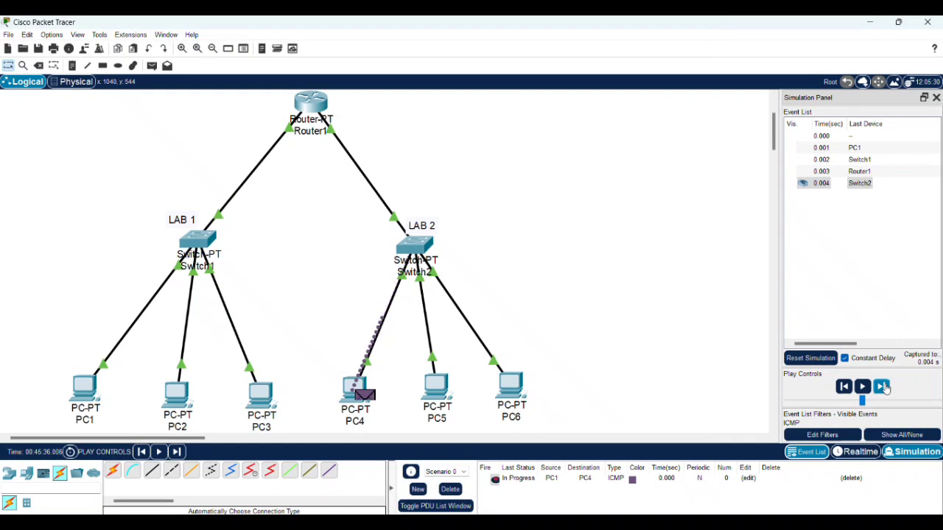
{"action": "left_click", "coordinate": [884, 388]}
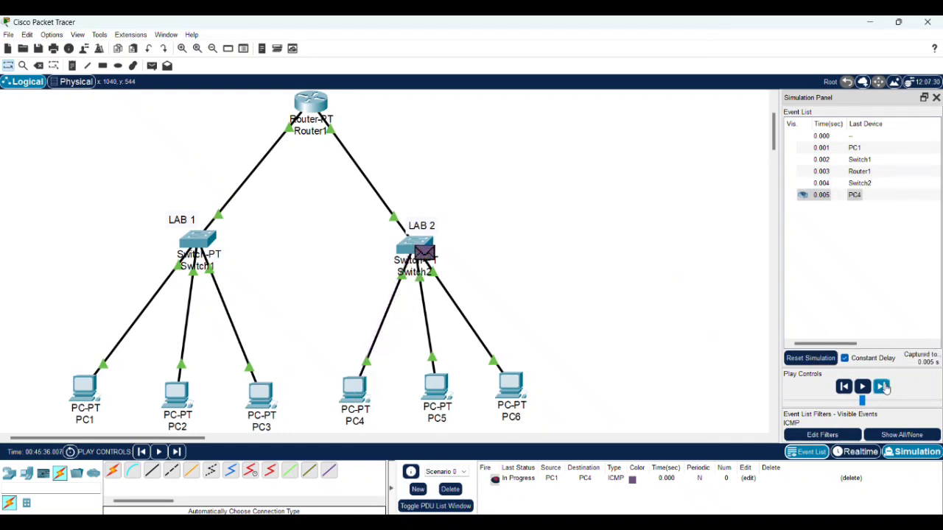
{"action": "left_click", "coordinate": [884, 387]}
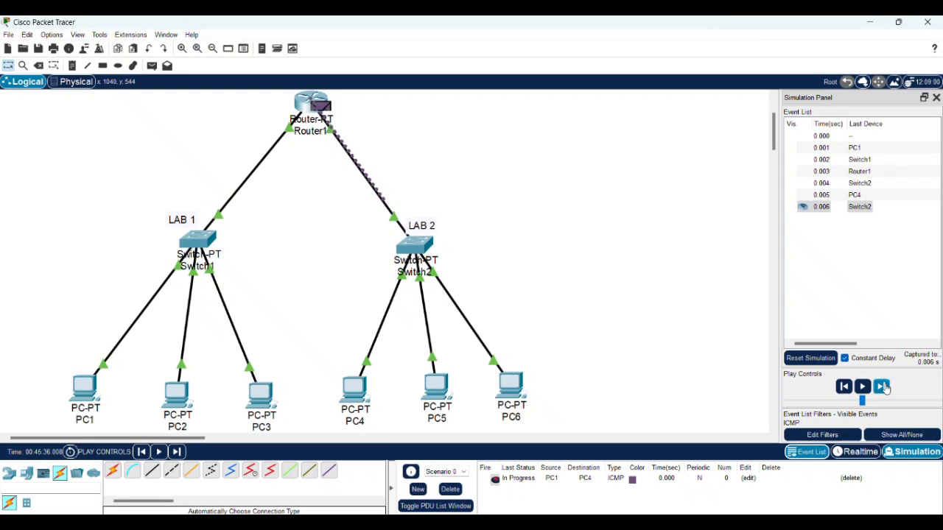
{"action": "left_click", "coordinate": [884, 388]}
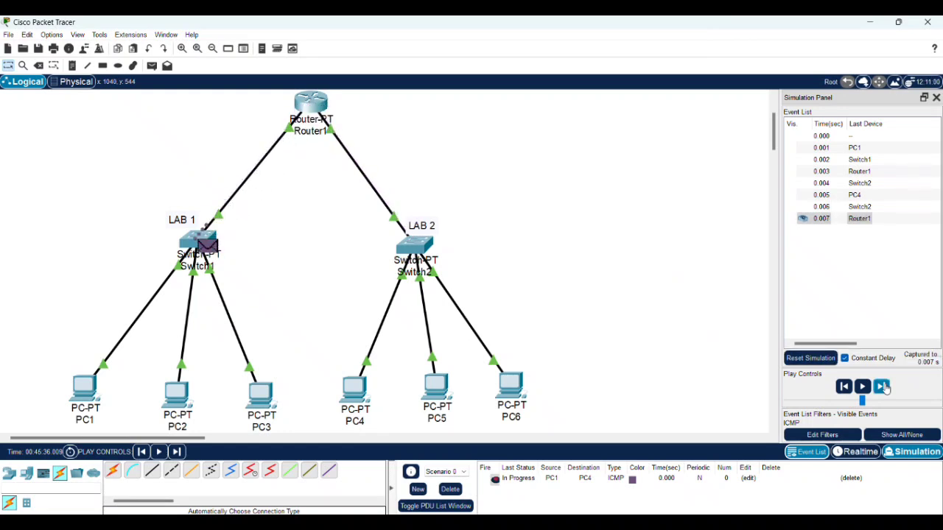
{"action": "left_click", "coordinate": [884, 387]}
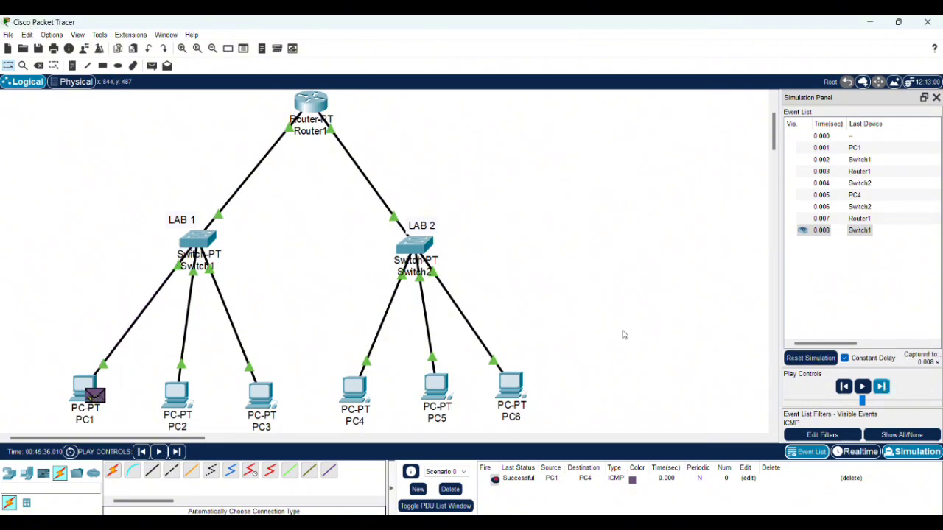
Reset the simulation and delete the current scenario, replacing it with a simple PDU from PC2 to PC5
{"action": "left_click", "coordinate": [805, 359]}
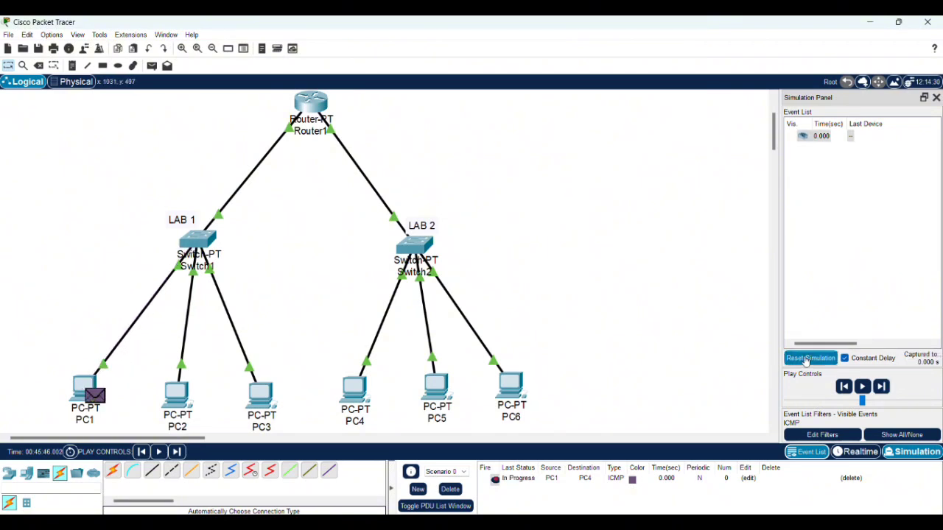
{"action": "left_click", "coordinate": [453, 490]}
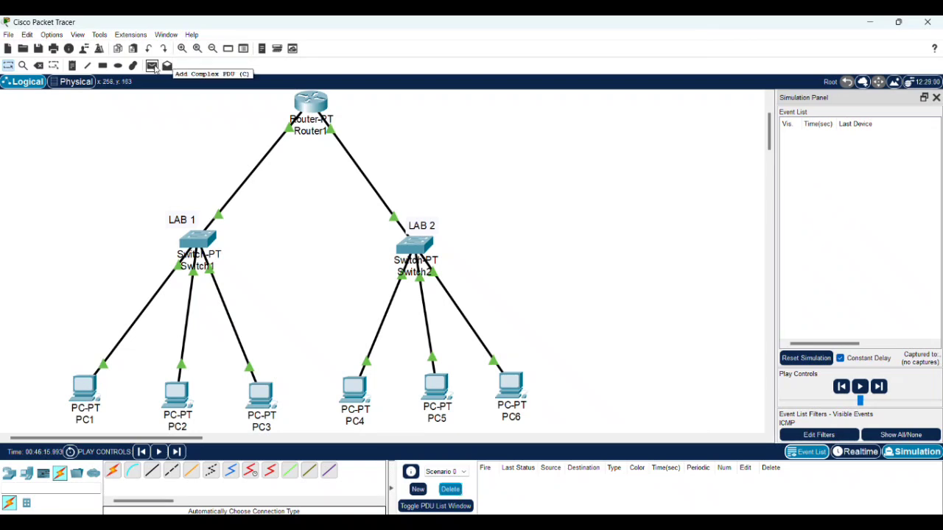
{"action": "left_click", "coordinate": [152, 66]}
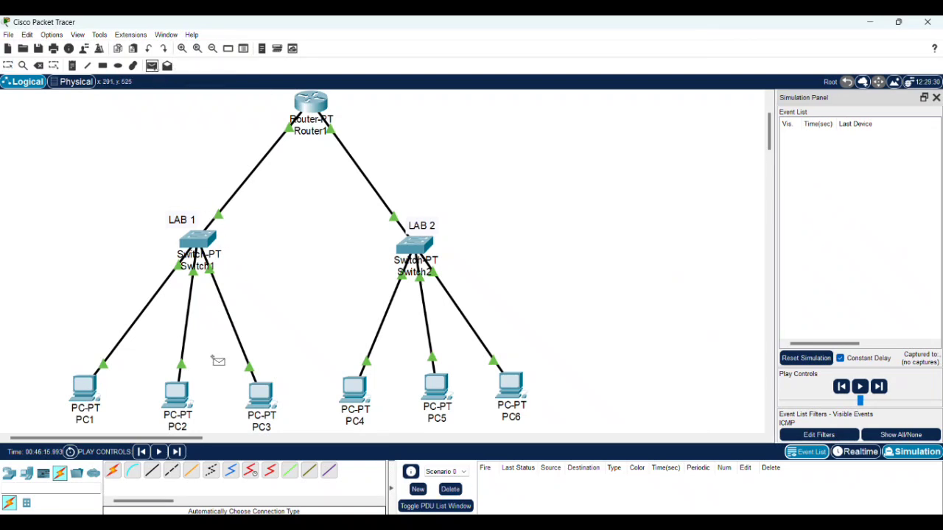
{"action": "left_click", "coordinate": [178, 396]}
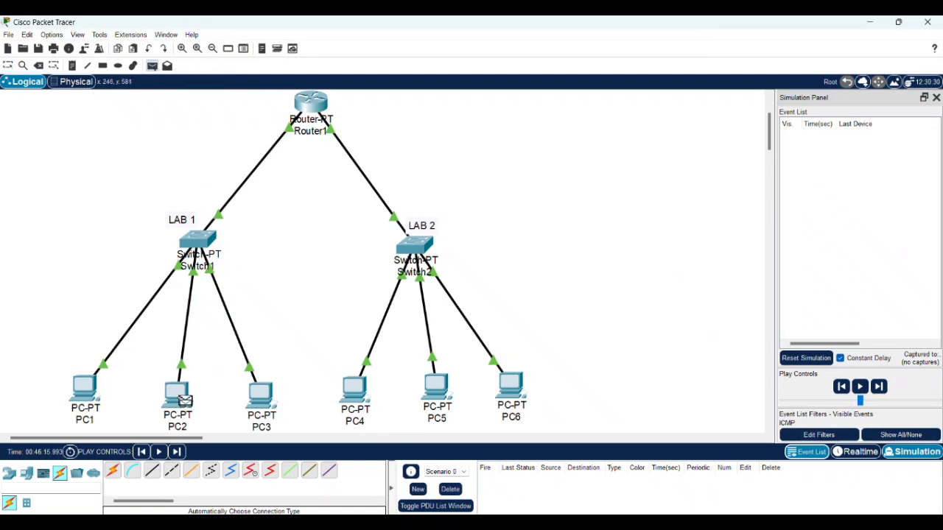
{"action": "left_click", "coordinate": [437, 391]}
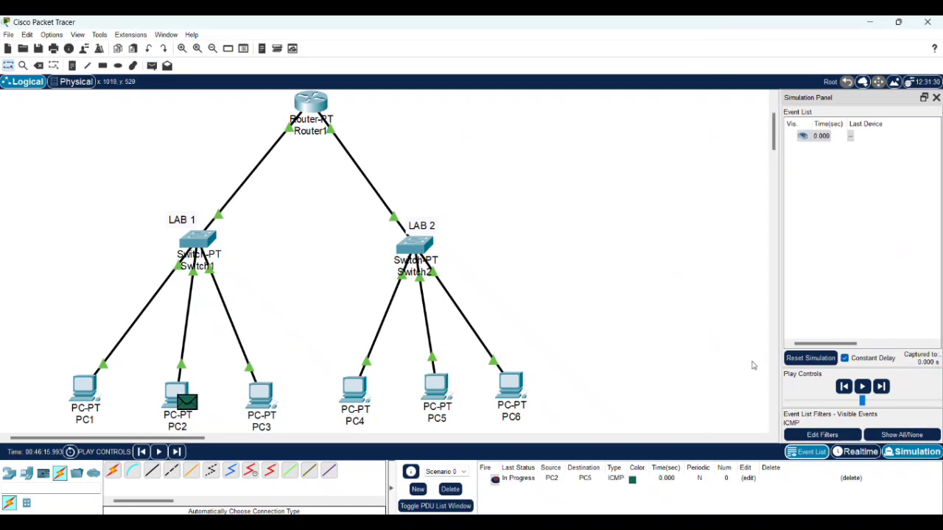
Advance the PC2-to-PC5 simulation event by event to follow the packet through Switch1, Router1 and Switch2
{"action": "left_click", "coordinate": [880, 387]}
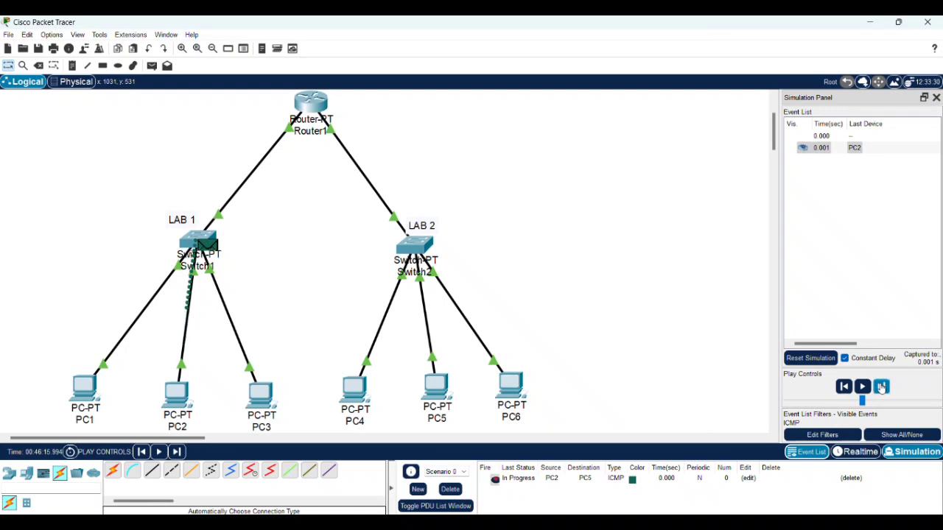
{"action": "left_click", "coordinate": [881, 387]}
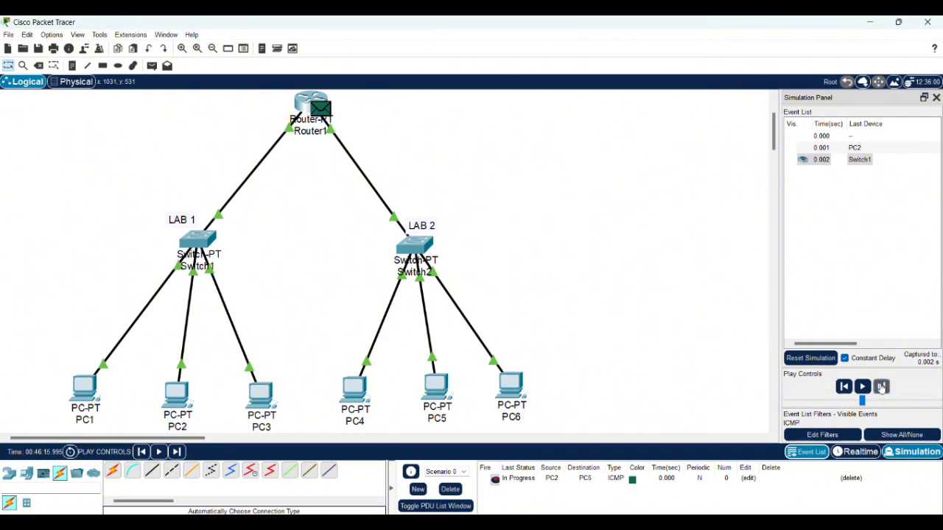
{"action": "left_click", "coordinate": [880, 388]}
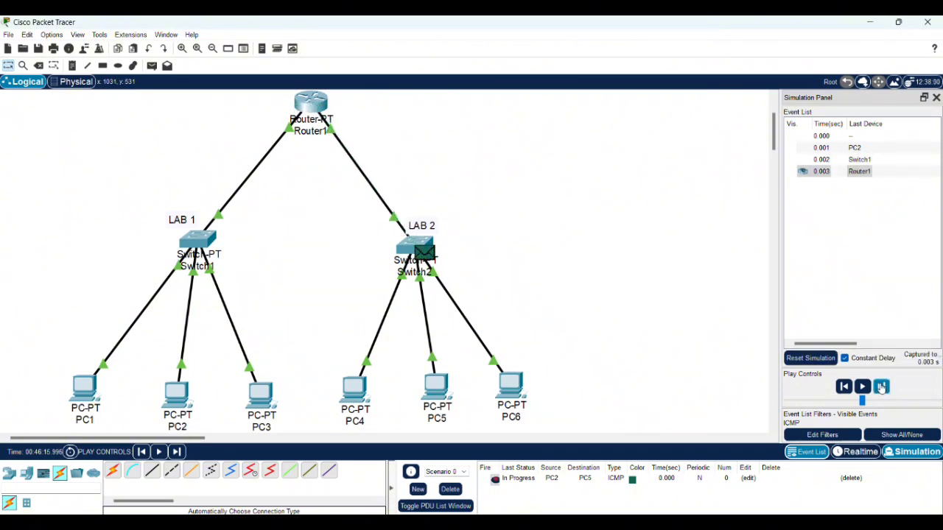
{"action": "left_click", "coordinate": [880, 387]}
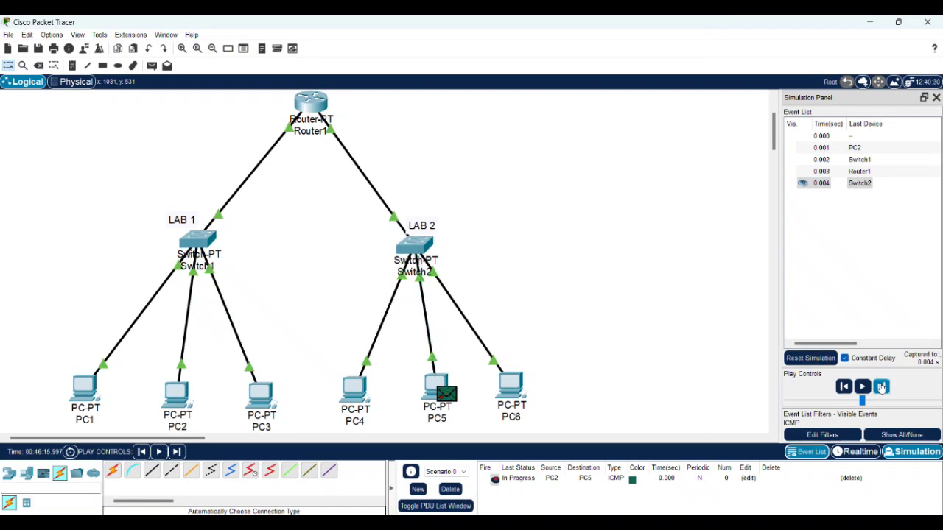
{"action": "left_click", "coordinate": [881, 387]}
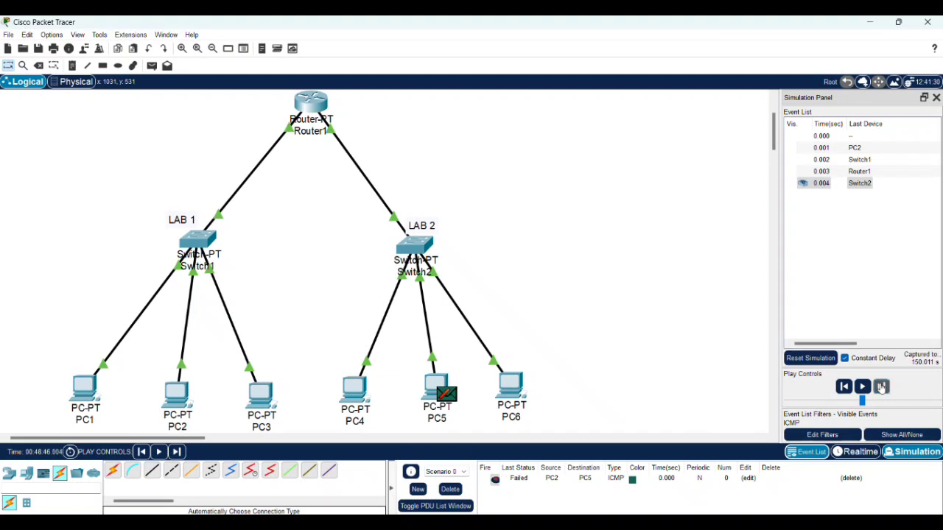
Reset the simulation, replace the current scenario with a simple PDU from PC3 to PC6, and advance the simulation
{"action": "left_click", "coordinate": [810, 358]}
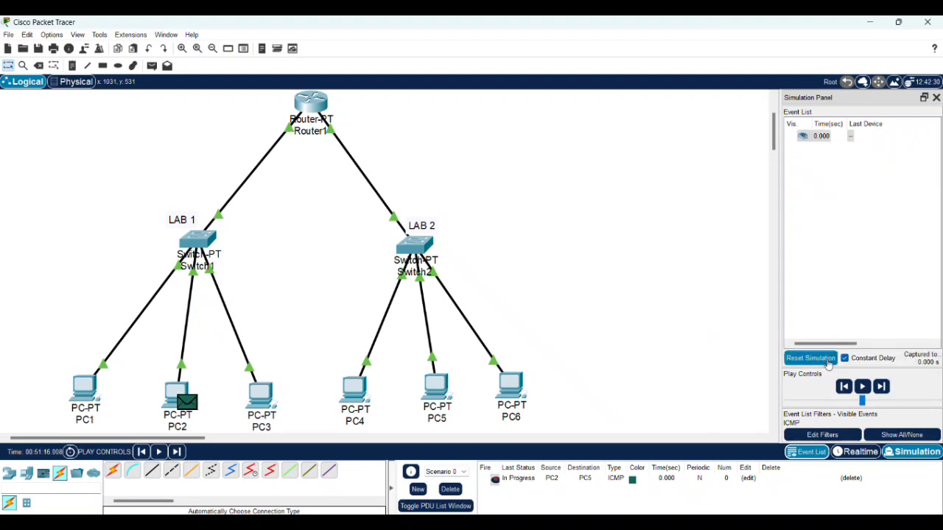
{"action": "left_click", "coordinate": [450, 490]}
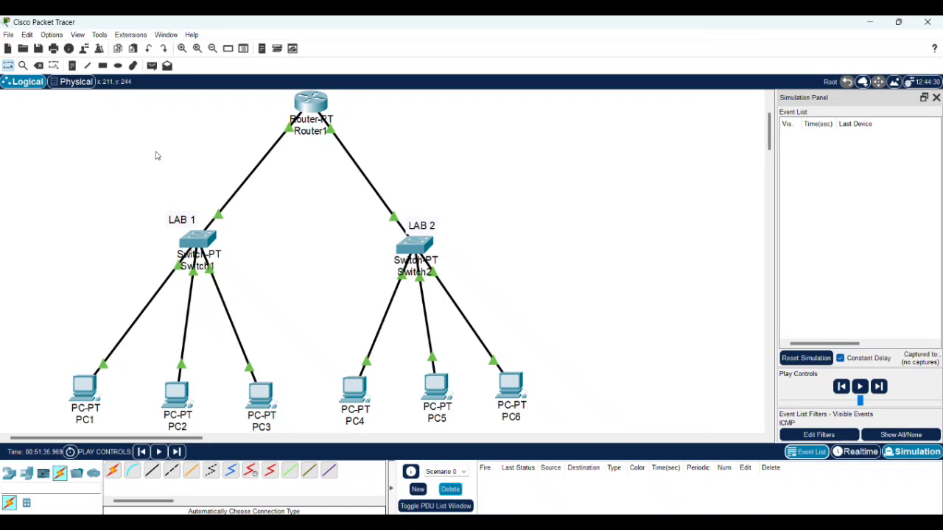
{"action": "left_click", "coordinate": [152, 67]}
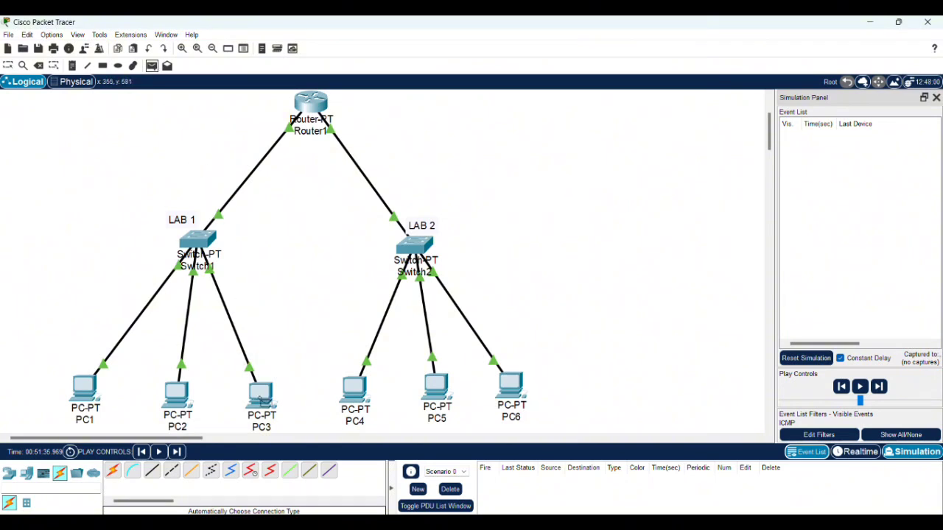
{"action": "left_click", "coordinate": [262, 401]}
{"action": "left_click", "coordinate": [524, 394]}
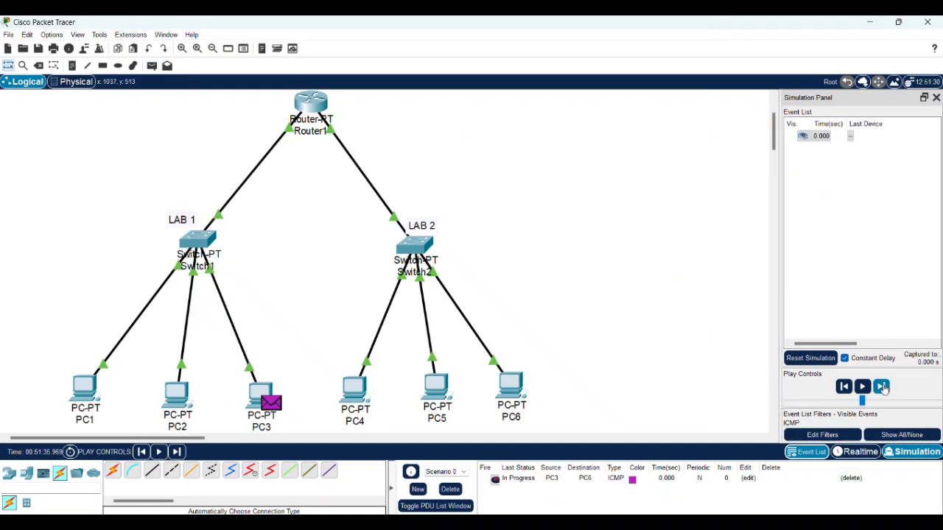
{"action": "left_click", "coordinate": [881, 387]}
Reset the simulation, delete the PC3-to-PC6 scenario, and return to realtime mode
{"action": "left_click", "coordinate": [810, 358]}
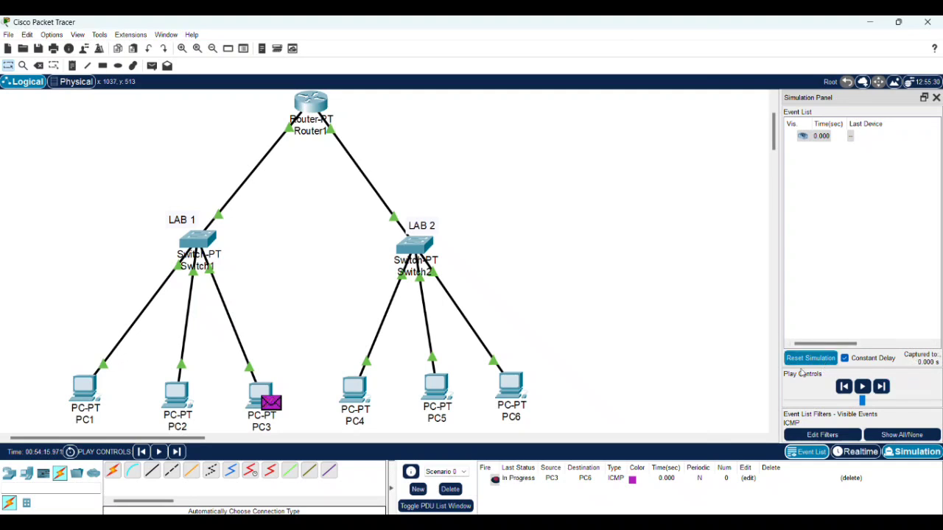
{"action": "left_click", "coordinate": [450, 489]}
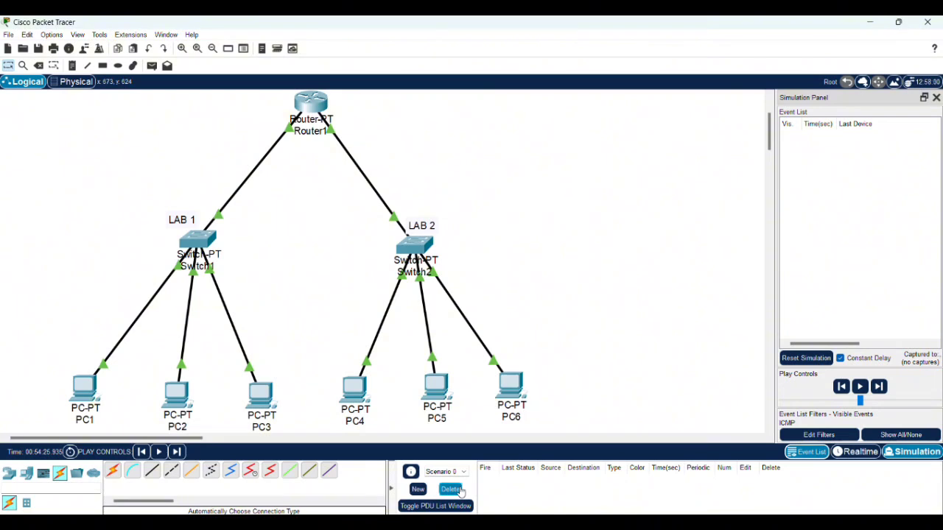
{"action": "left_click", "coordinate": [856, 451]}
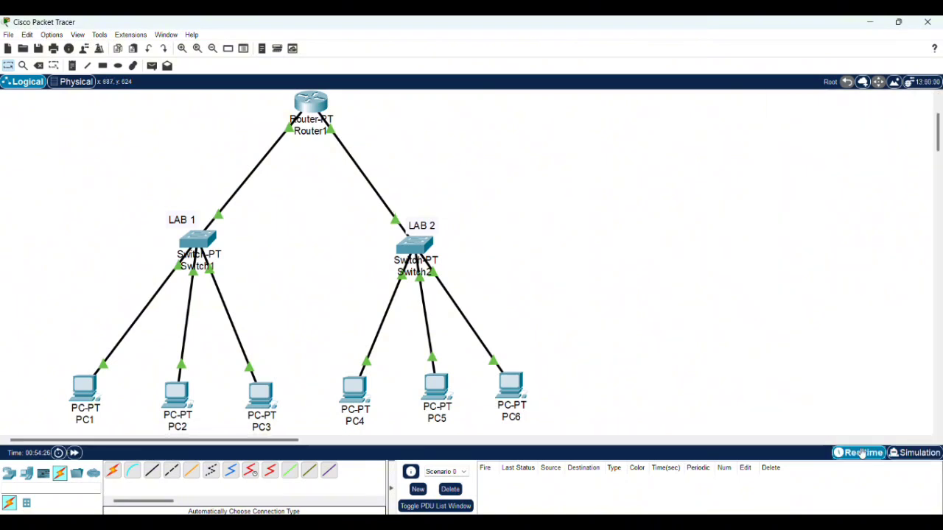
Open PC1's Command Prompt and trace the route to 192.168.1.3 with tracert
{"action": "left_click", "coordinate": [86, 393]}
{"action": "left_click", "coordinate": [609, 150]}
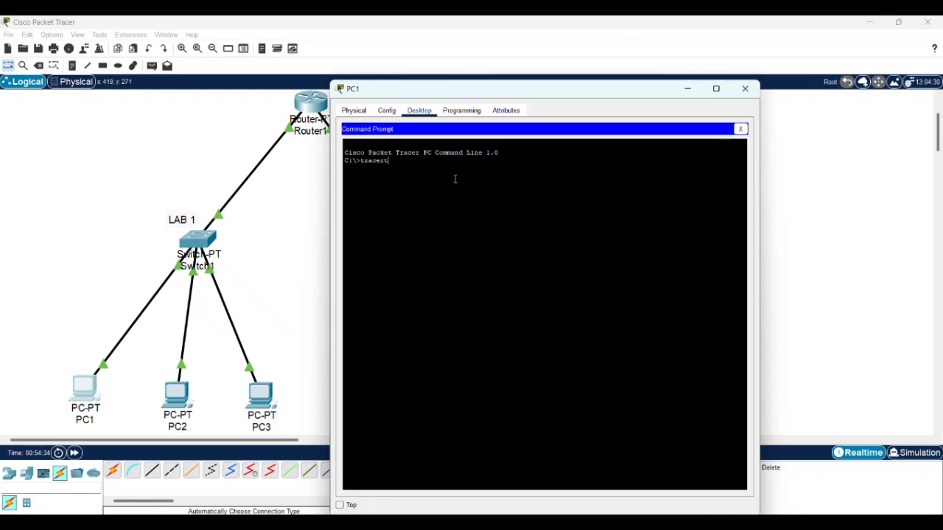
{"action": "type", "text": "tracert 192.168.1.3"}
{"action": "key", "text": "Return"}
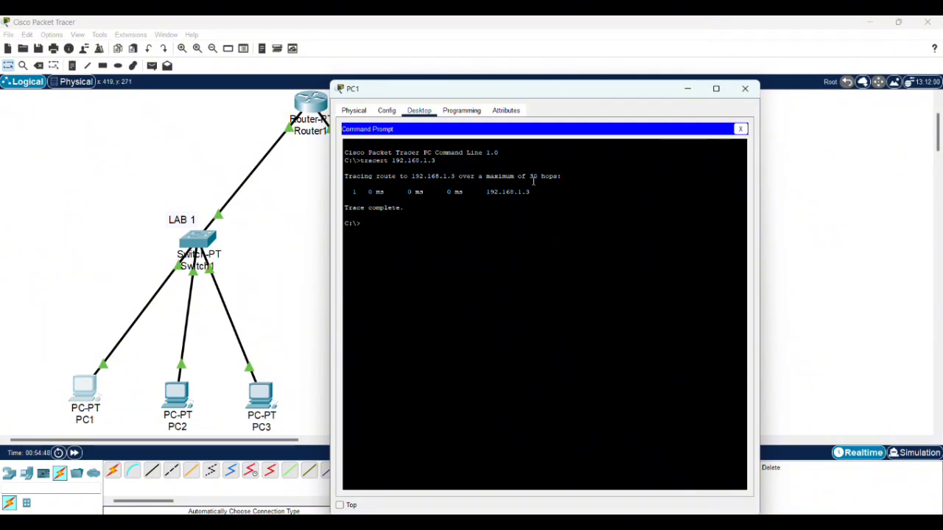
Run tracert 192.168.1.65 in PC1's Command Prompt, moving PC1's window aside to uncover the second lab's network
{"action": "type", "text": "tracert"}
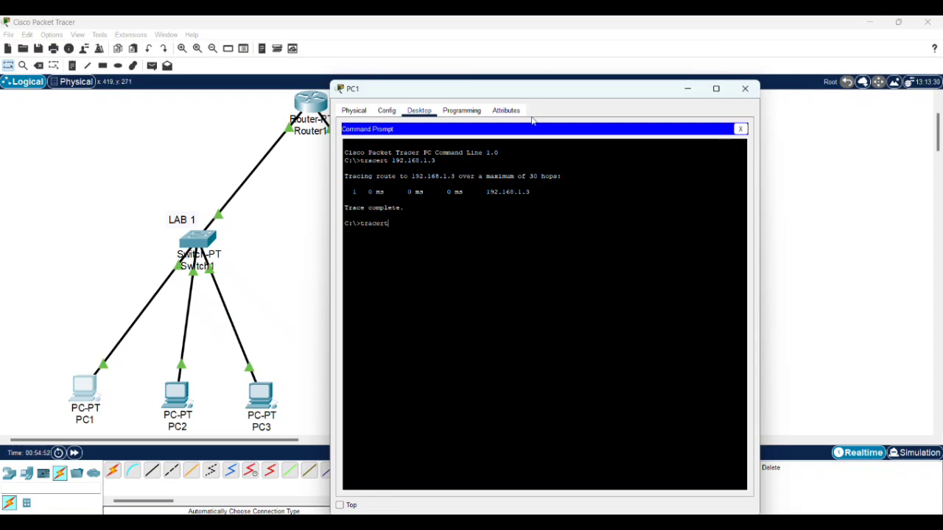
{"action": "left_click_drag", "start_coordinate": [581, 88], "coordinate": [725, 64]}
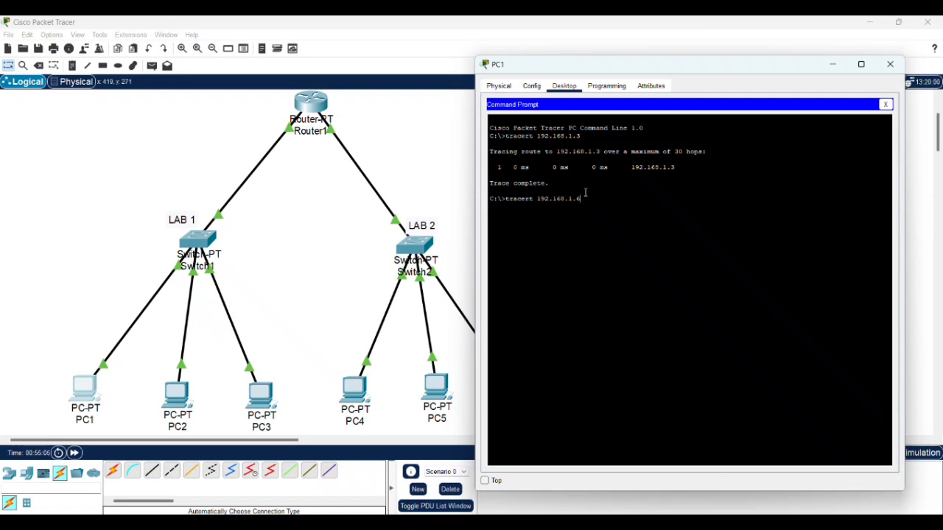
{"action": "key", "text": "Return"}
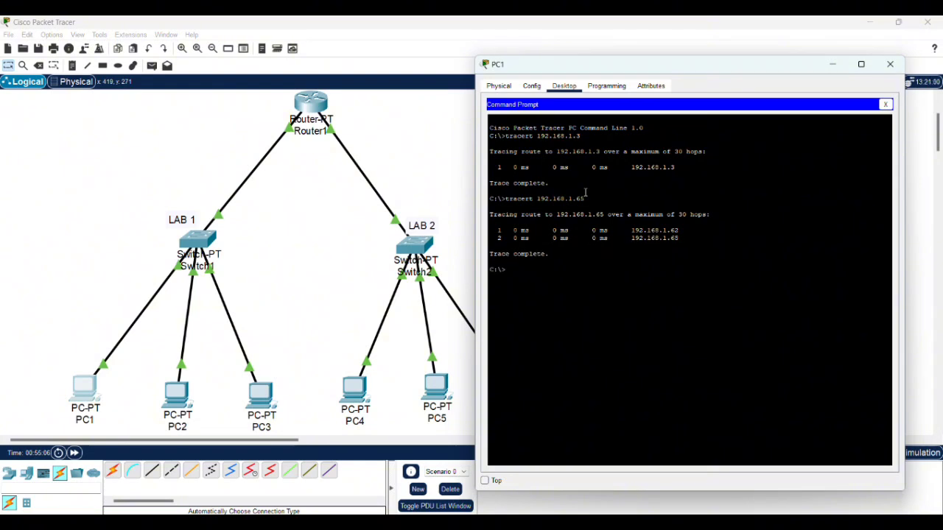
Highlight each hop address of the second trace in turn to examine the route, and close PC1's window
{"action": "left_click_drag", "start_coordinate": [684, 231], "coordinate": [636, 231]}
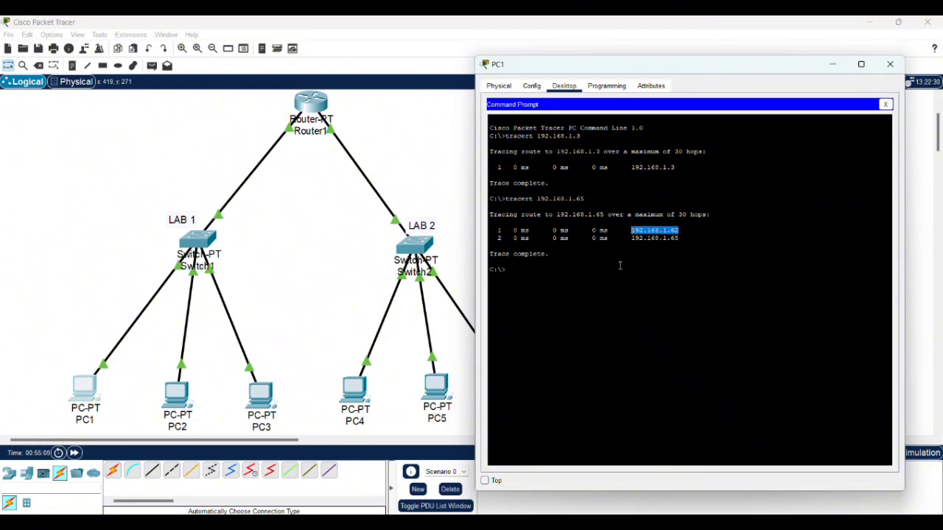
{"action": "left_click", "coordinate": [576, 276]}
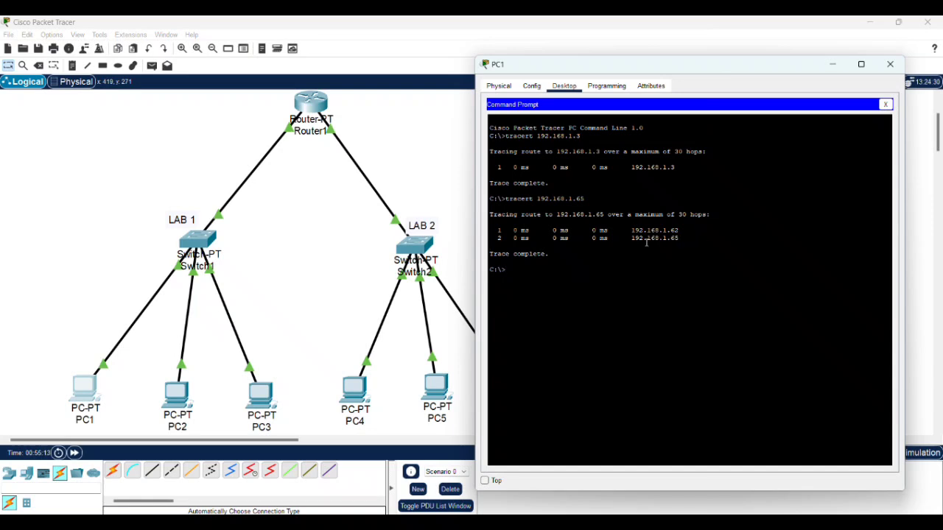
{"action": "double_click", "coordinate": [646, 240]}
{"action": "left_click", "coordinate": [543, 274]}
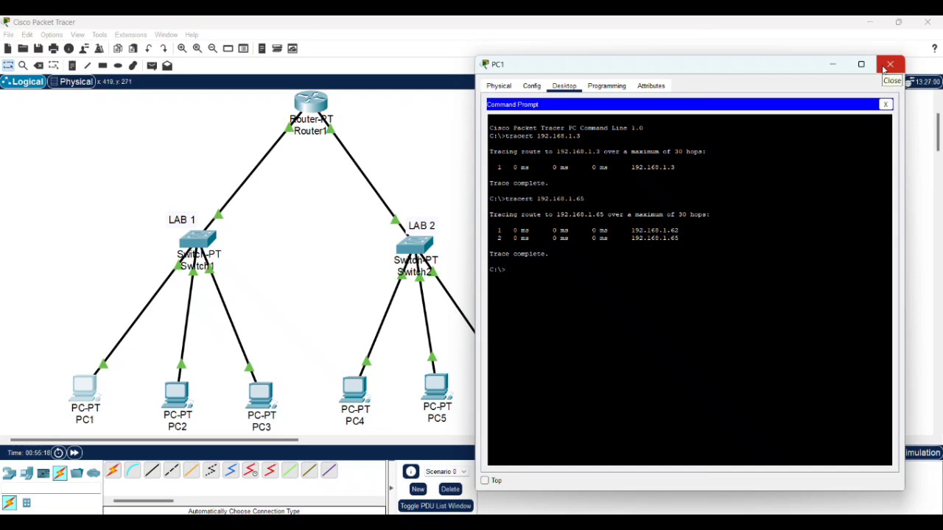
{"action": "left_click", "coordinate": [885, 66]}
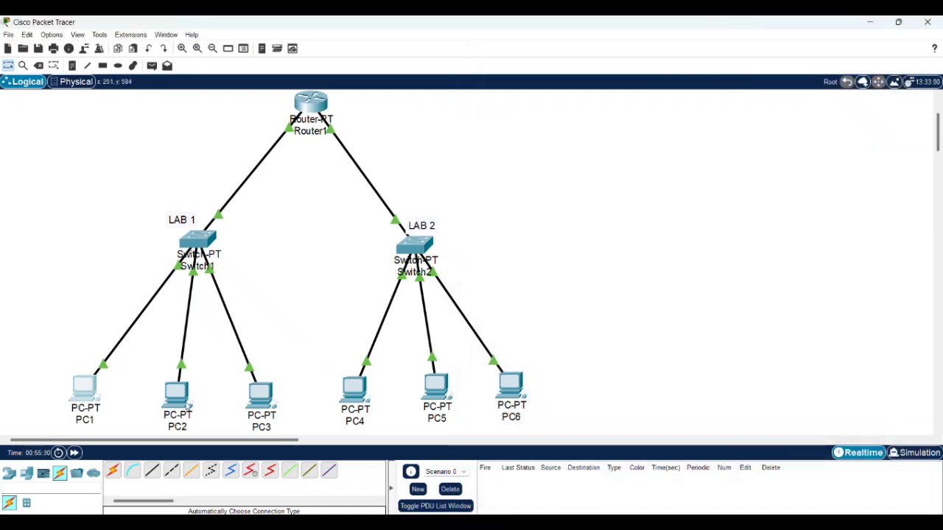
{"action": "mouse_move", "coordinate": [185, 403]}
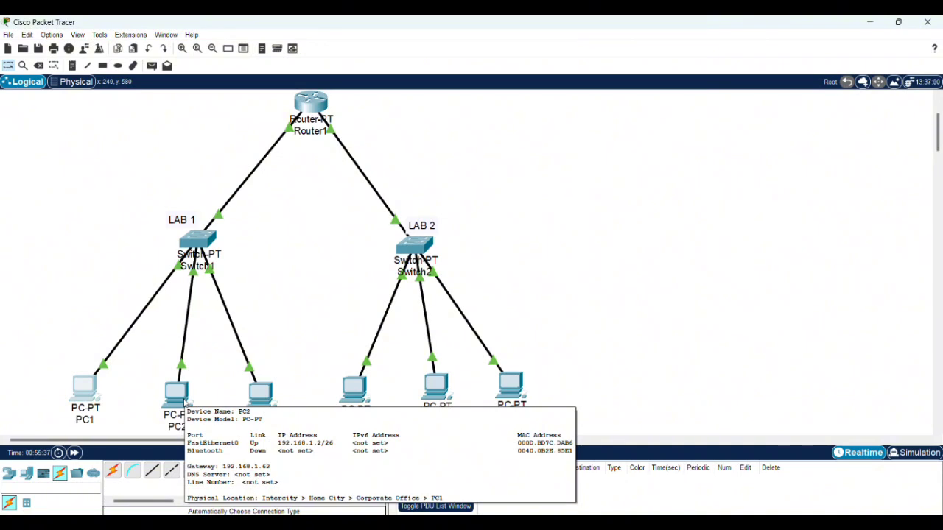
Trace the route from PC2 to 192.168.1.66 with tracert in its Command Prompt and highlight the first hop's address
{"action": "left_click", "coordinate": [185, 401]}
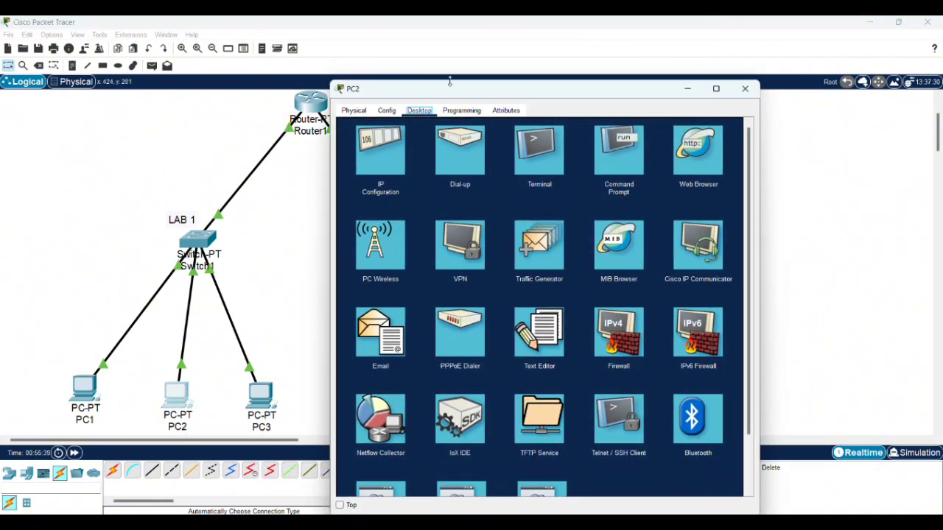
{"action": "left_click", "coordinate": [615, 159]}
{"action": "type", "text": "tracert"}
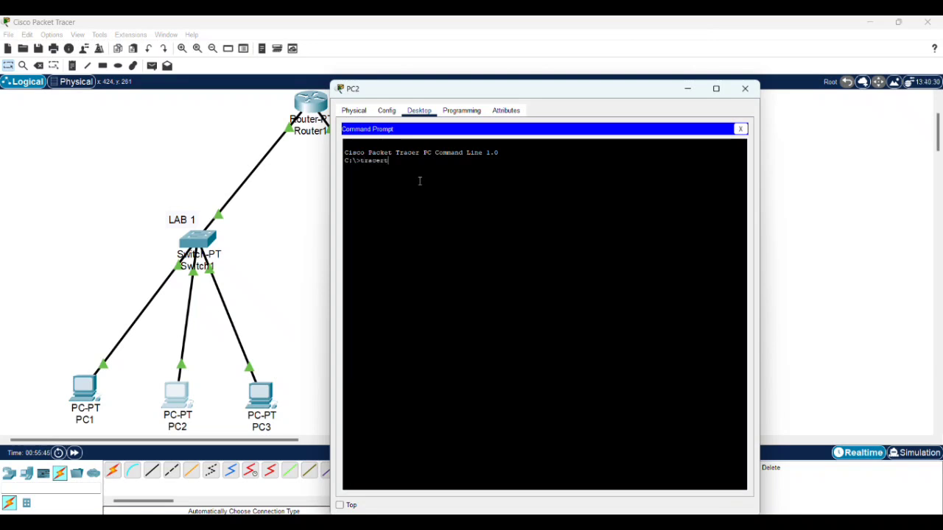
{"action": "type", "text": " 192.168.1.66"}
{"action": "key", "text": "Return"}
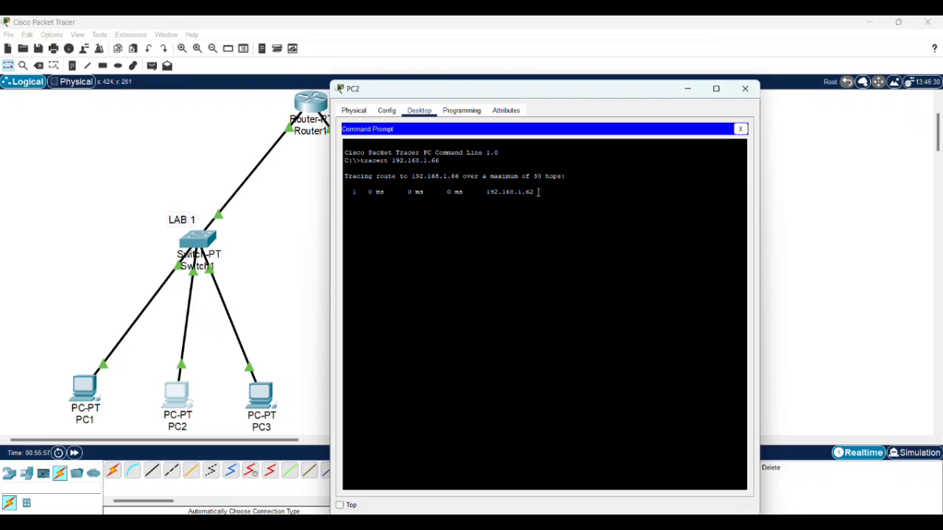
{"action": "left_click_drag", "start_coordinate": [538, 192], "coordinate": [486, 193]}
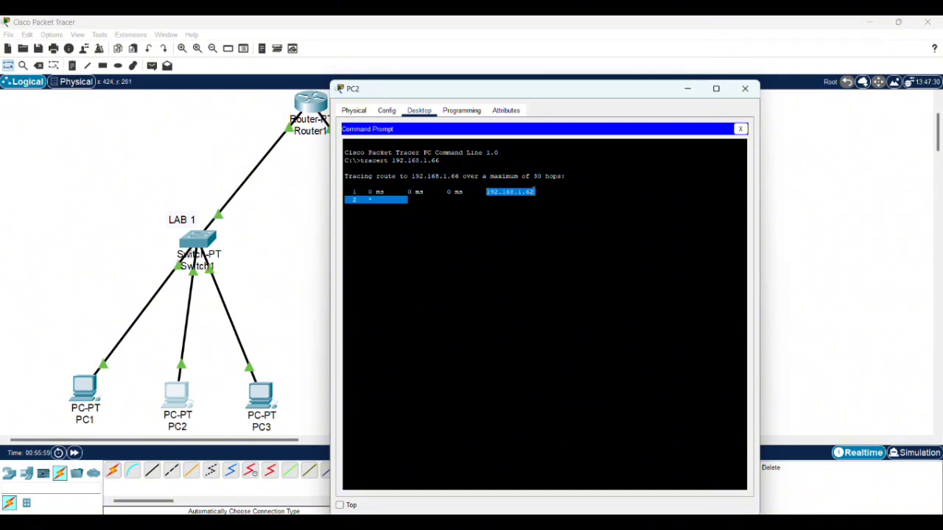
{"action": "left_click", "coordinate": [567, 190]}
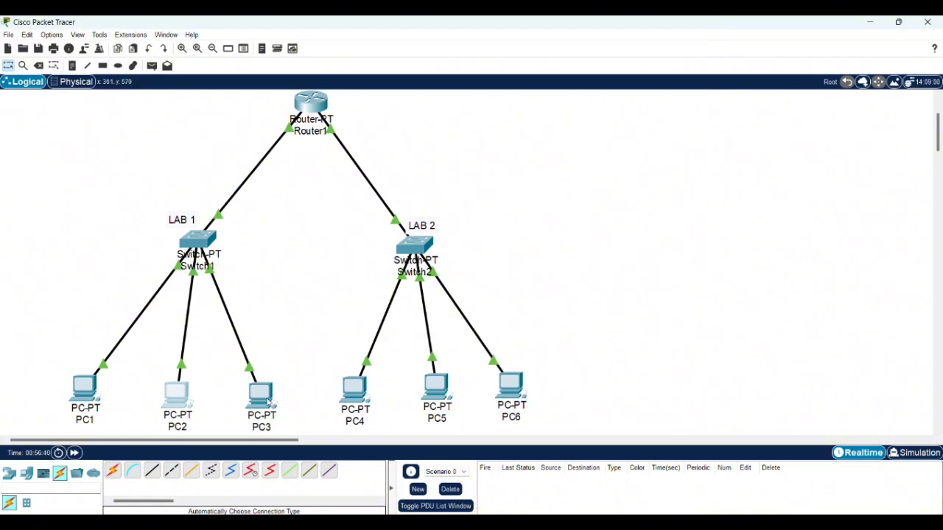
Run tracert 192.168.1.67 in PC3's Command Prompt, and close PC3's window
{"action": "left_click", "coordinate": [269, 402]}
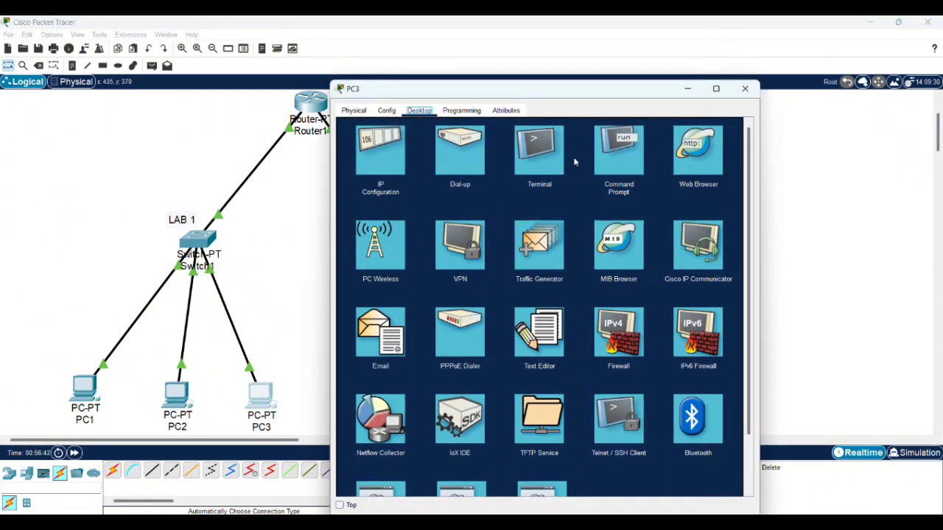
{"action": "left_click", "coordinate": [611, 159]}
{"action": "type", "text": "tracert"}
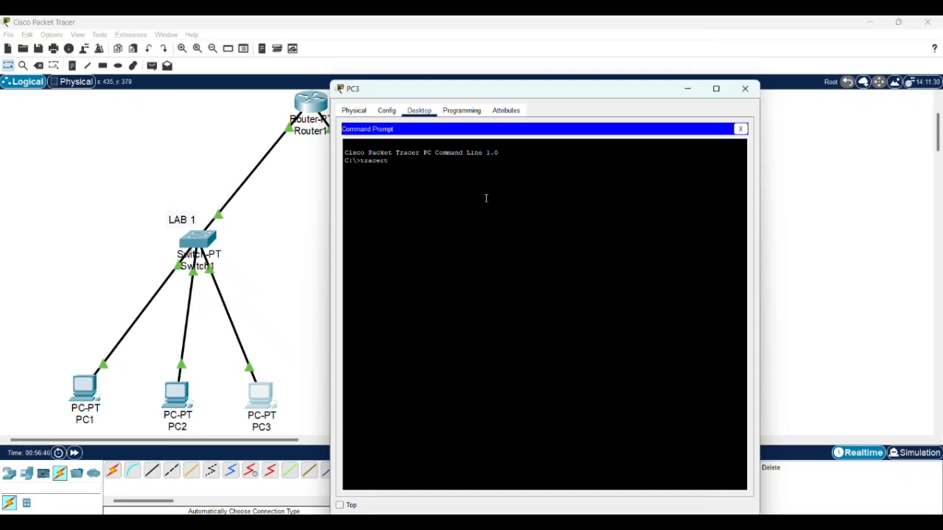
{"action": "type", "text": " 192"}
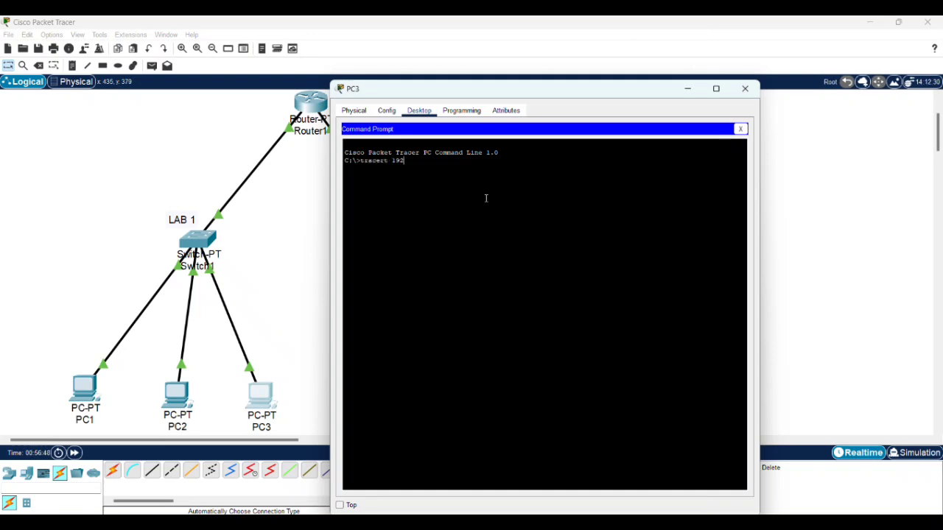
{"action": "type", "text": ".168.1.67"}
{"action": "key", "text": "Return"}
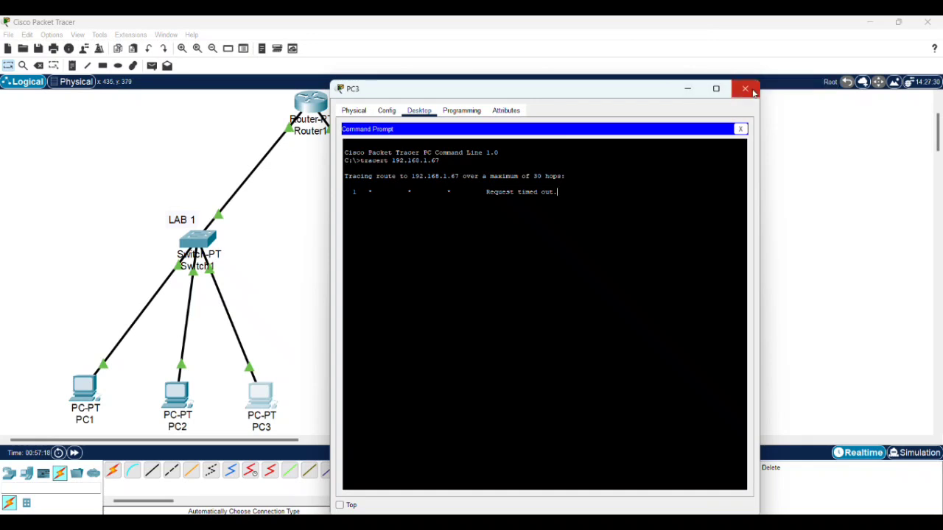
{"action": "left_click", "coordinate": [745, 89]}
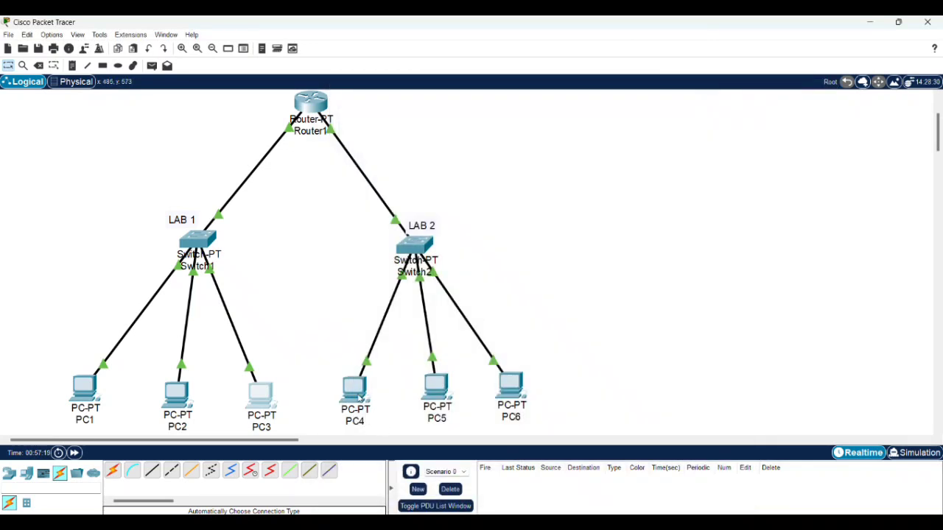